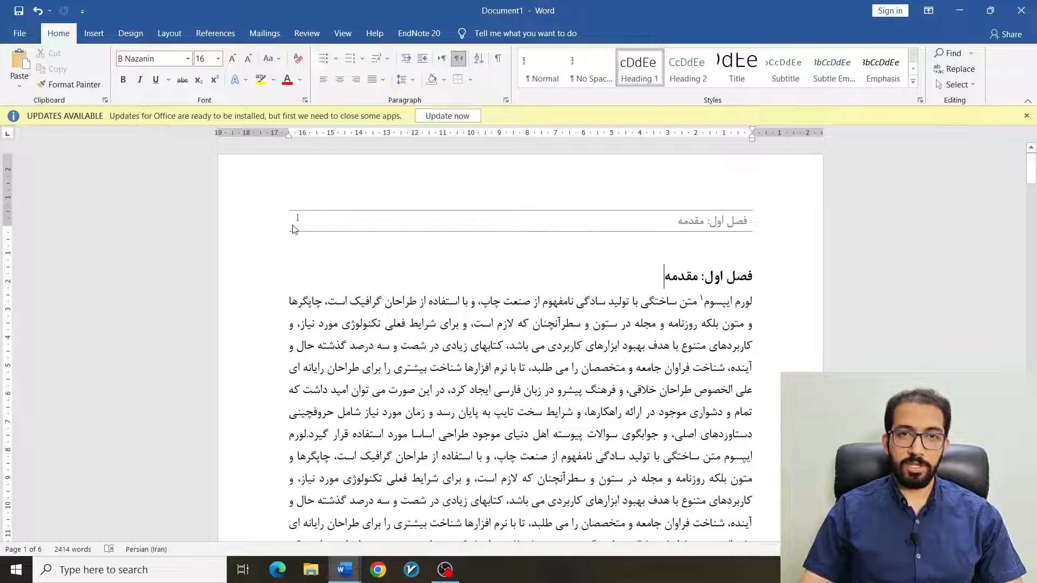
Select the page number in the first page's header and set its paragraph direction to right-to-left.
scroll(347, 265, "down", 3)
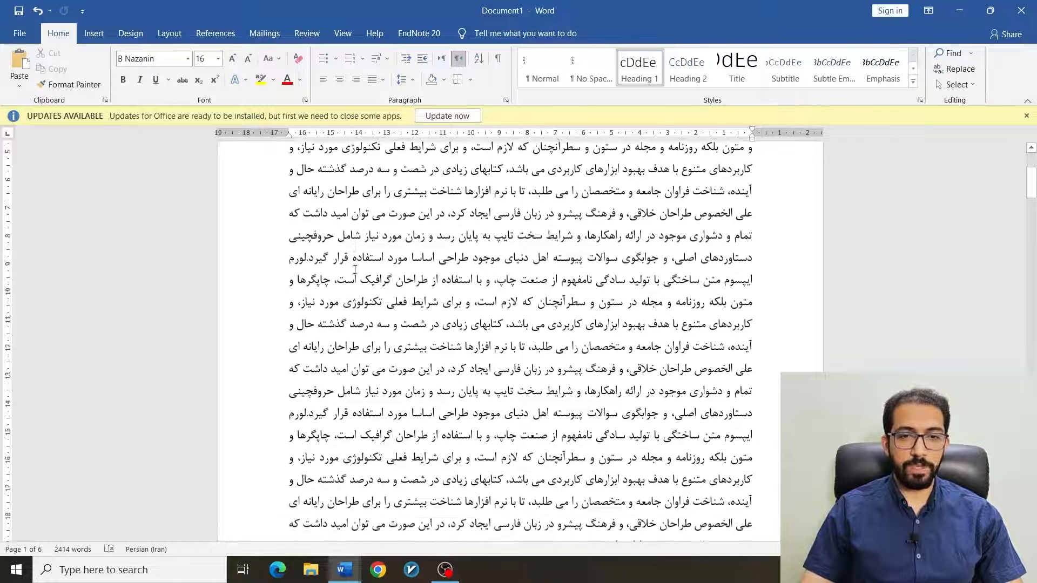
scroll(335, 266, "up", 3)
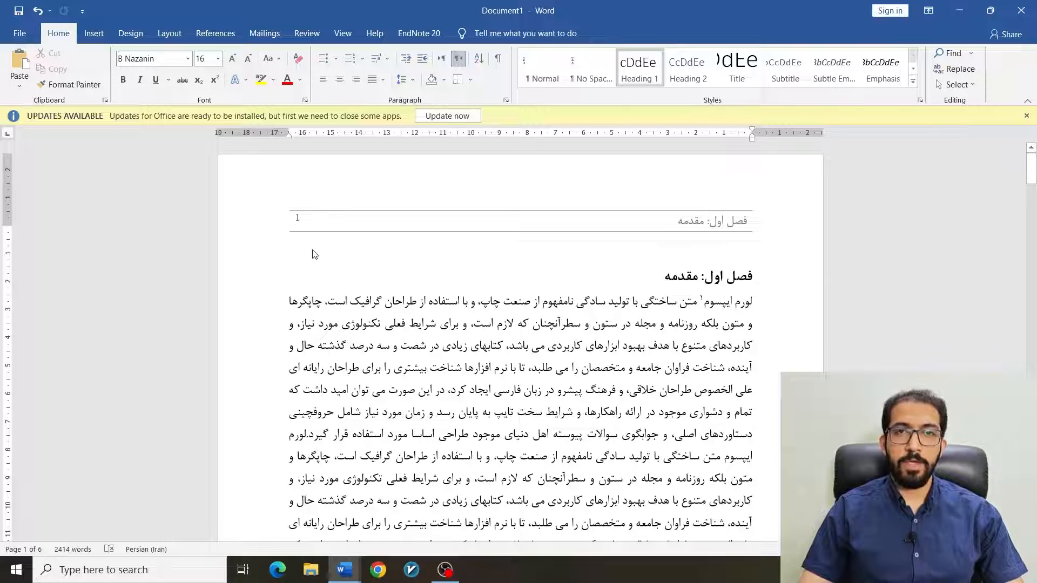
double_click(311, 222)
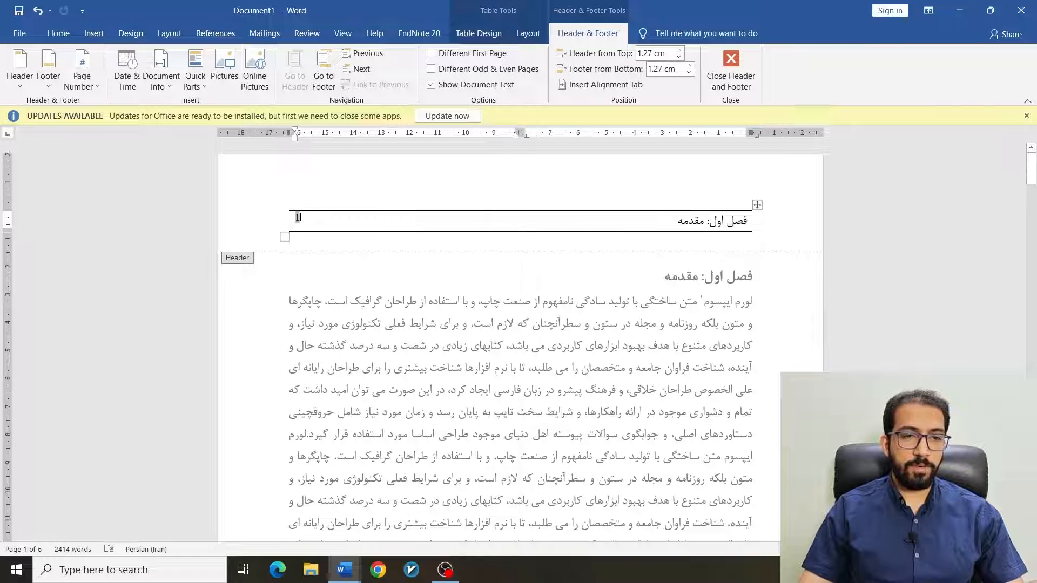
double_click(298, 217)
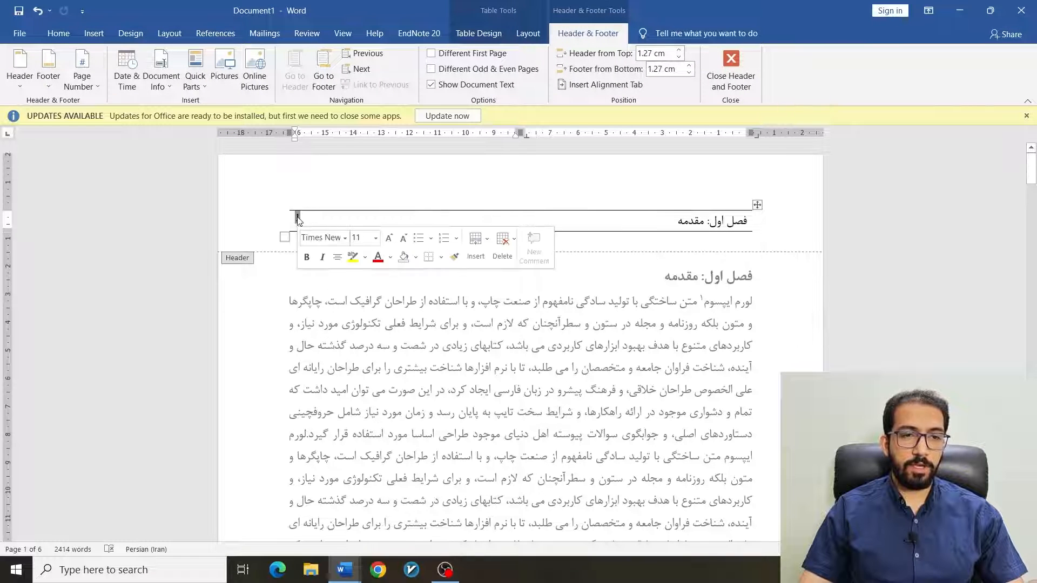
left_click(58, 33)
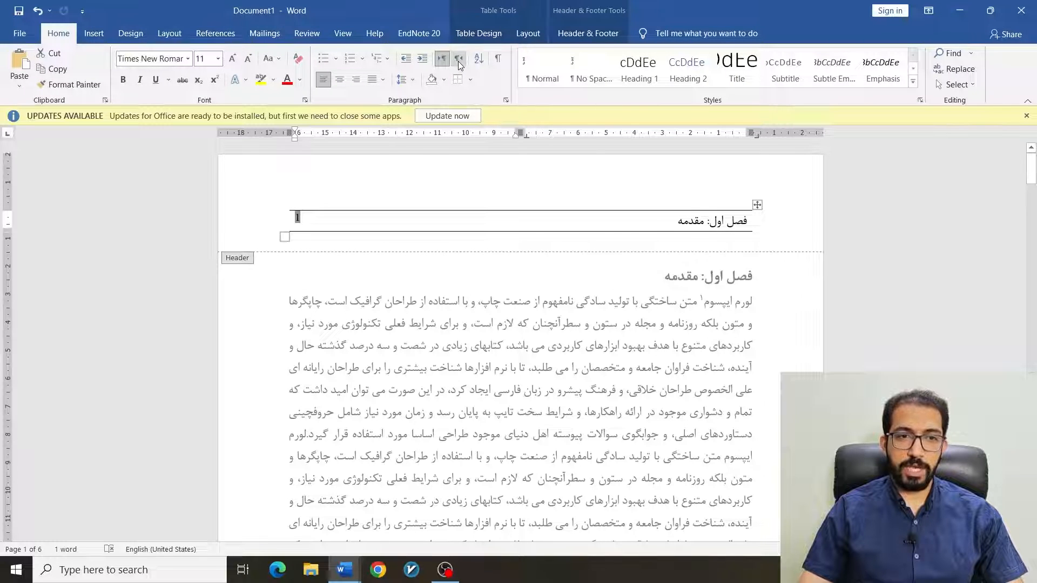
left_click(458, 60)
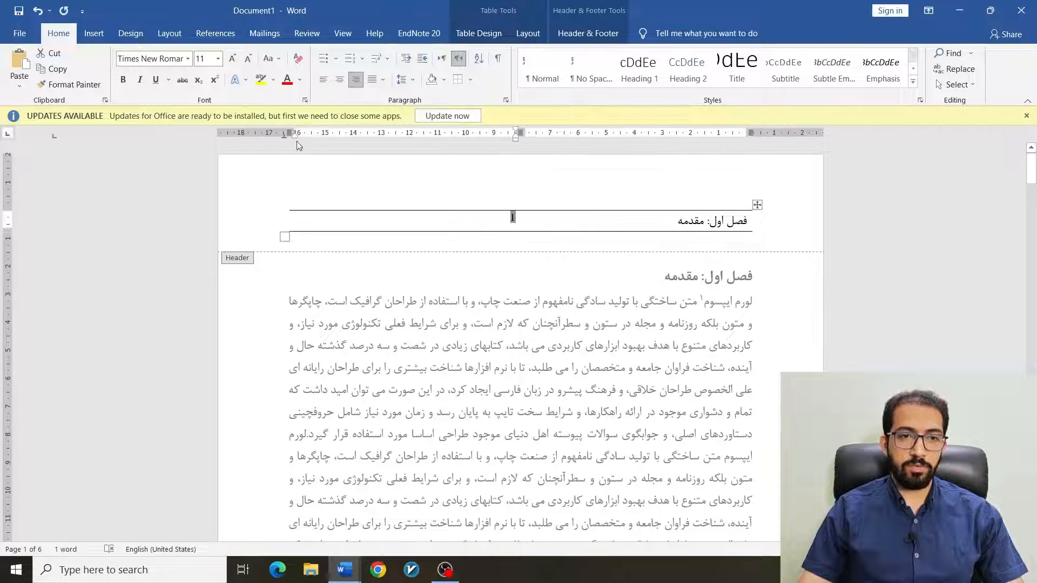
Try to apply the B Nazanin font to the page number in the header.
left_click(458, 239)
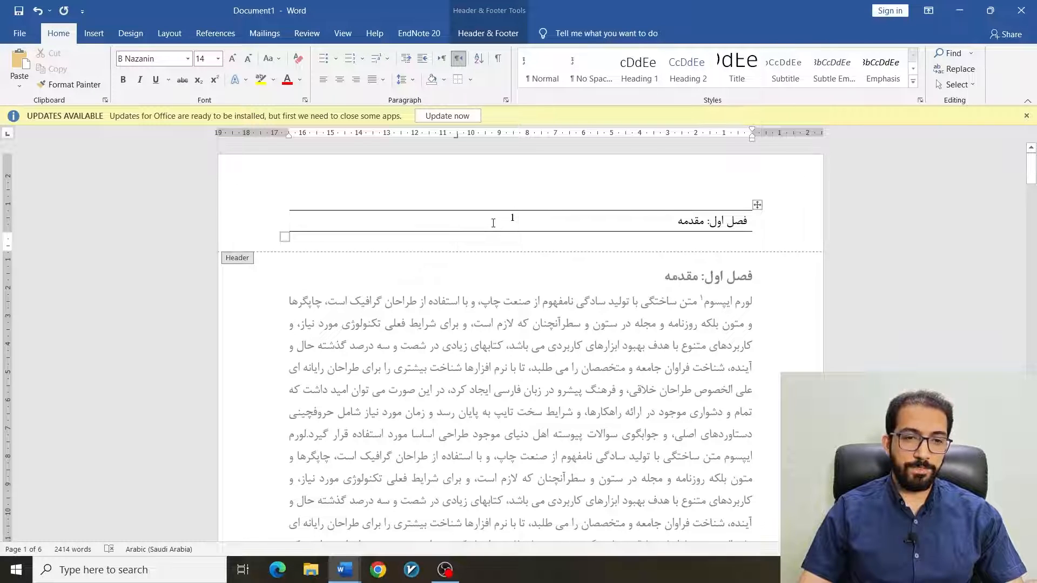
left_click(493, 223)
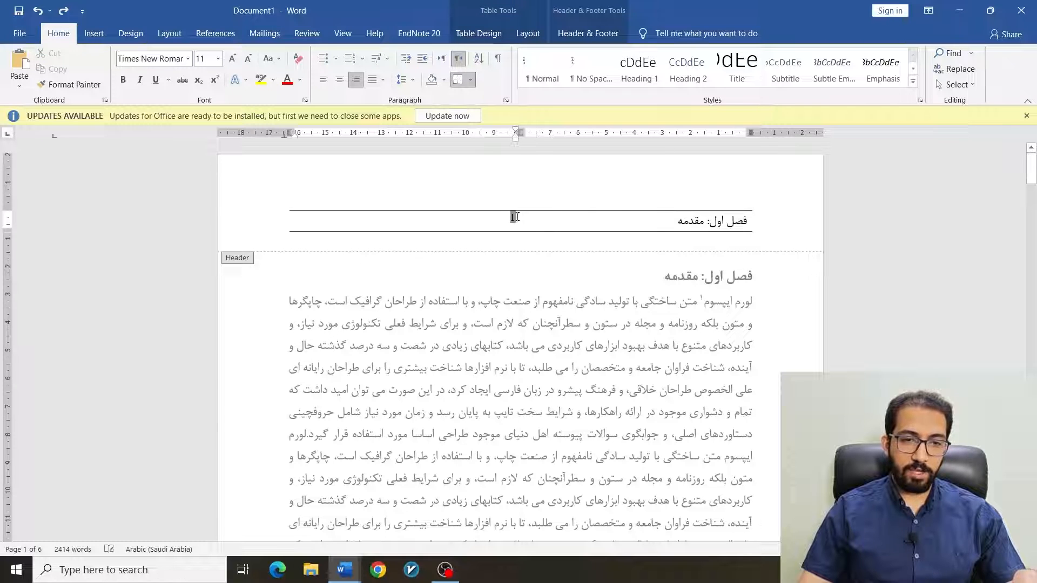
double_click(514, 216)
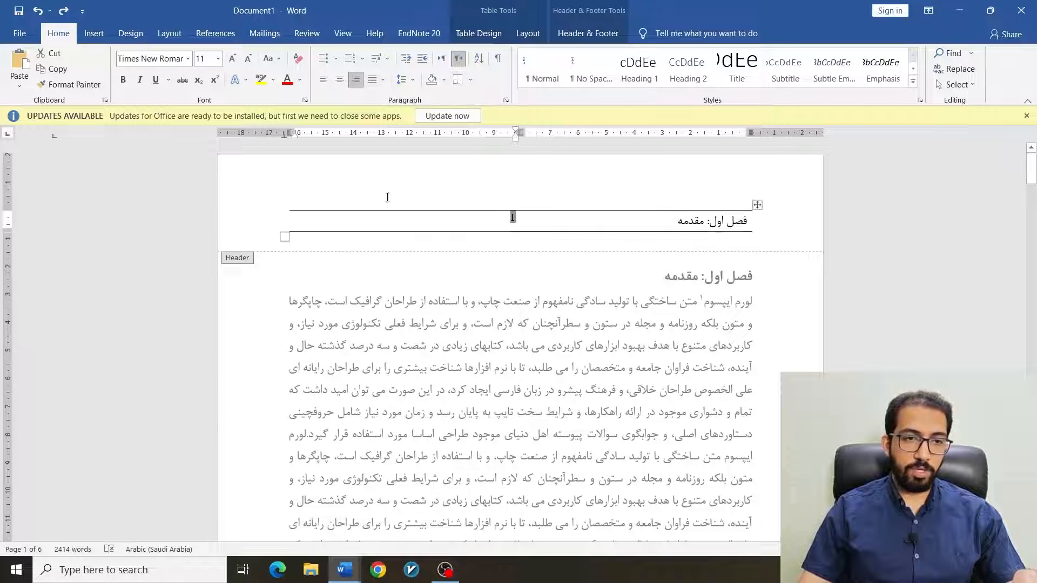
left_click(188, 58)
left_click(190, 169)
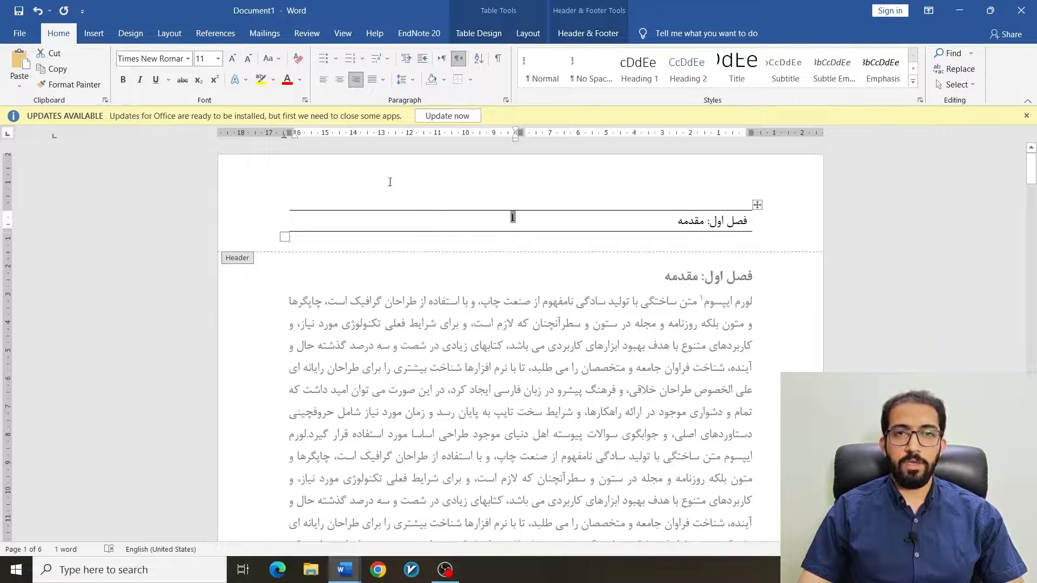
left_click(187, 59)
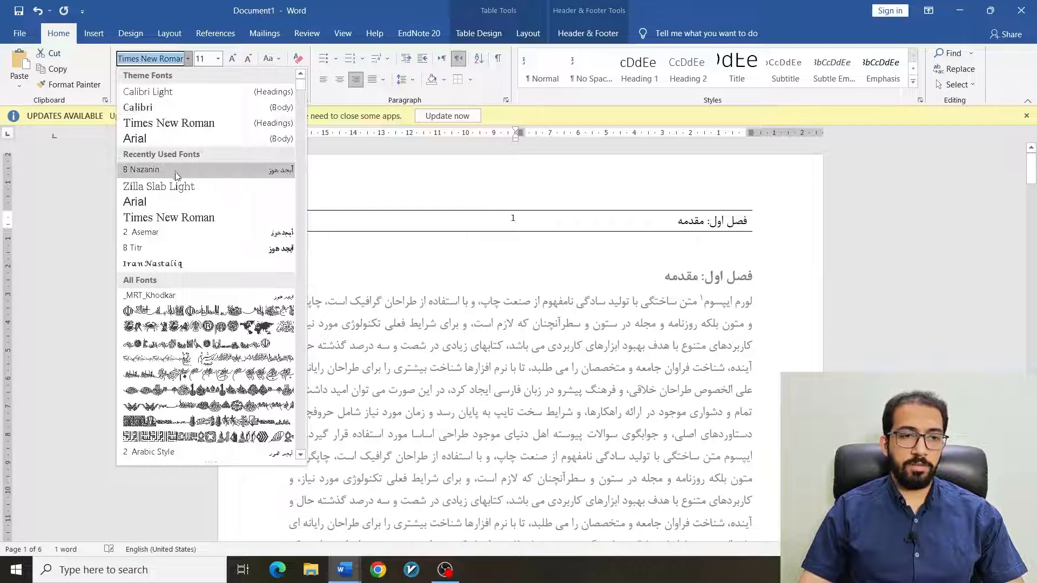
left_click(176, 171)
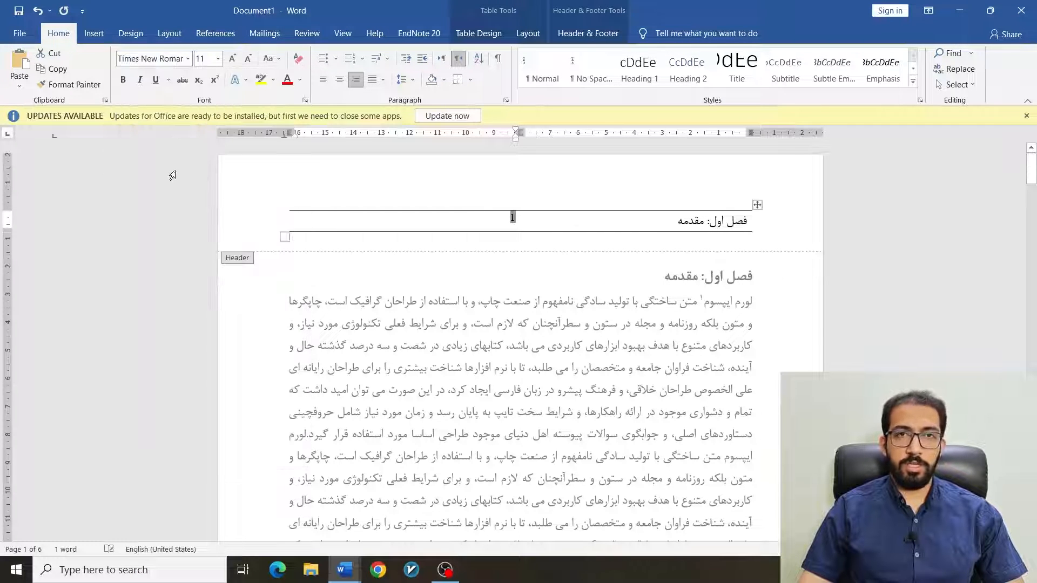
Align the header page number to the left edge of the header table and leave header editing.
double_click(439, 263)
double_click(494, 217)
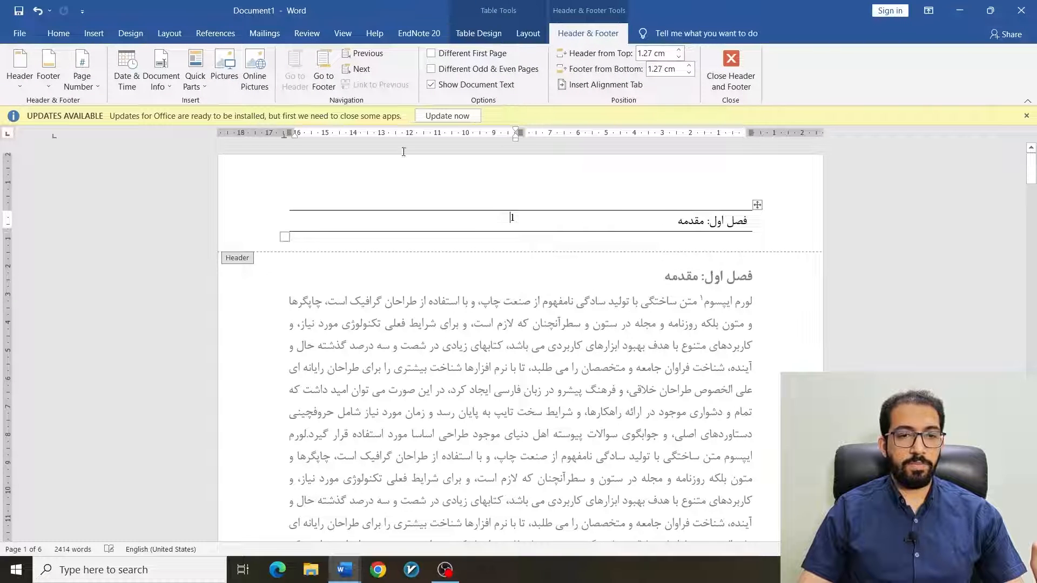
left_click(58, 34)
key("Escape")
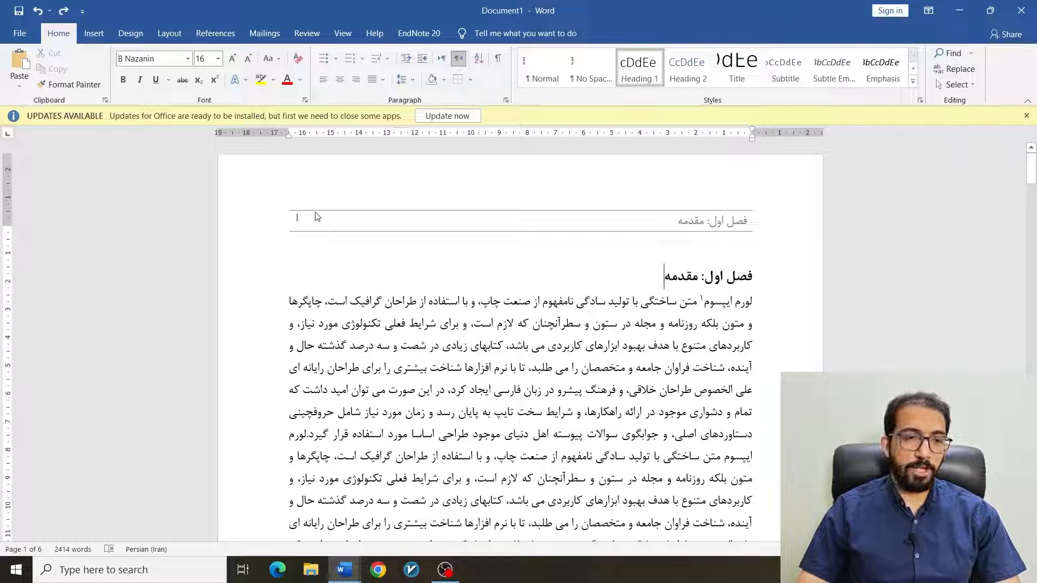
Delete the existing page number from the header and switch the keyboard language.
double_click(319, 216)
double_click(297, 218)
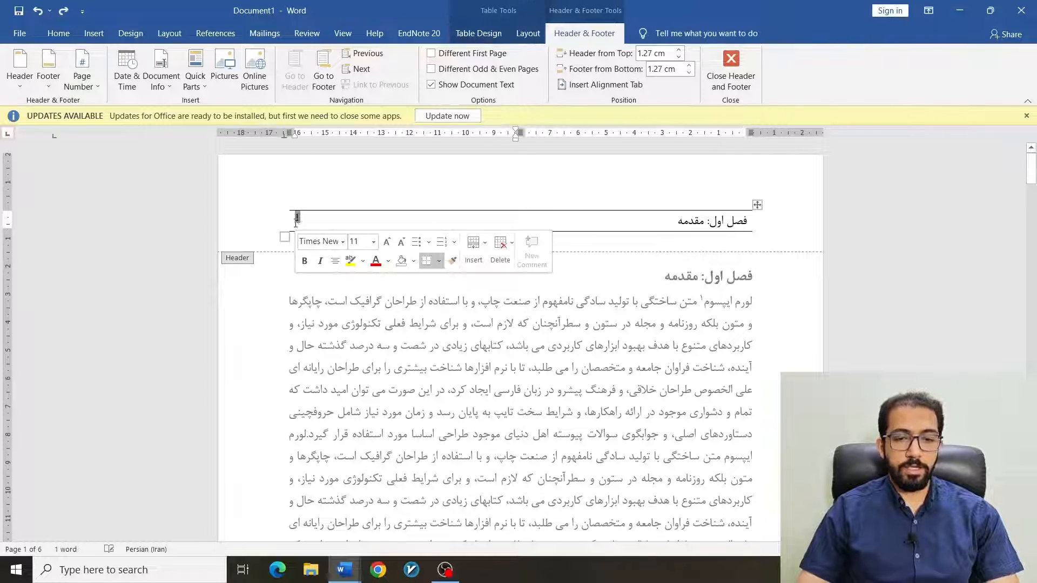
key("Delete")
key("alt+shift")
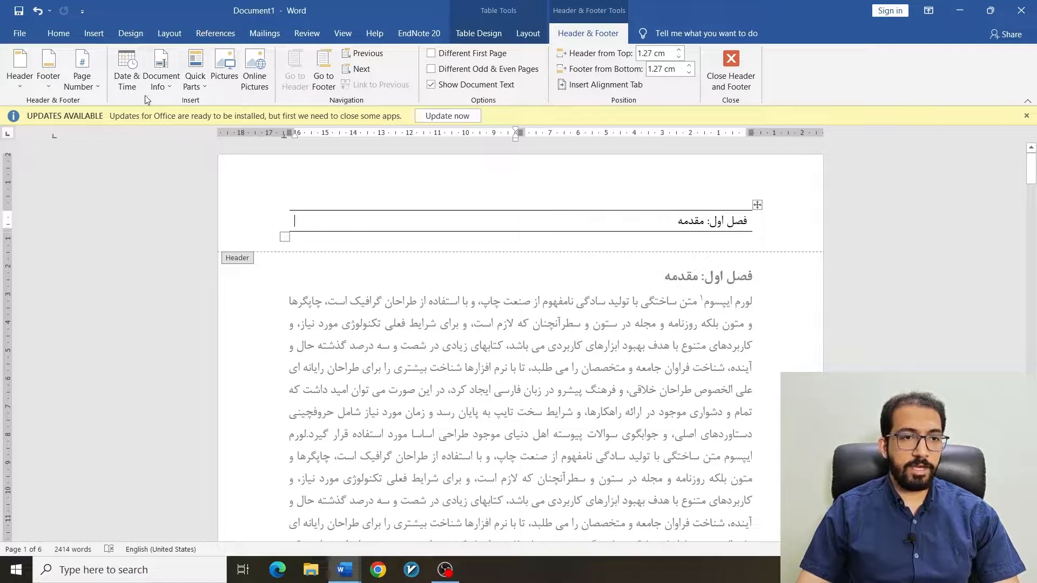
Insert a Page field with the Use Default Numbering format in the empty header cell and return to the body text.
left_click(176, 85)
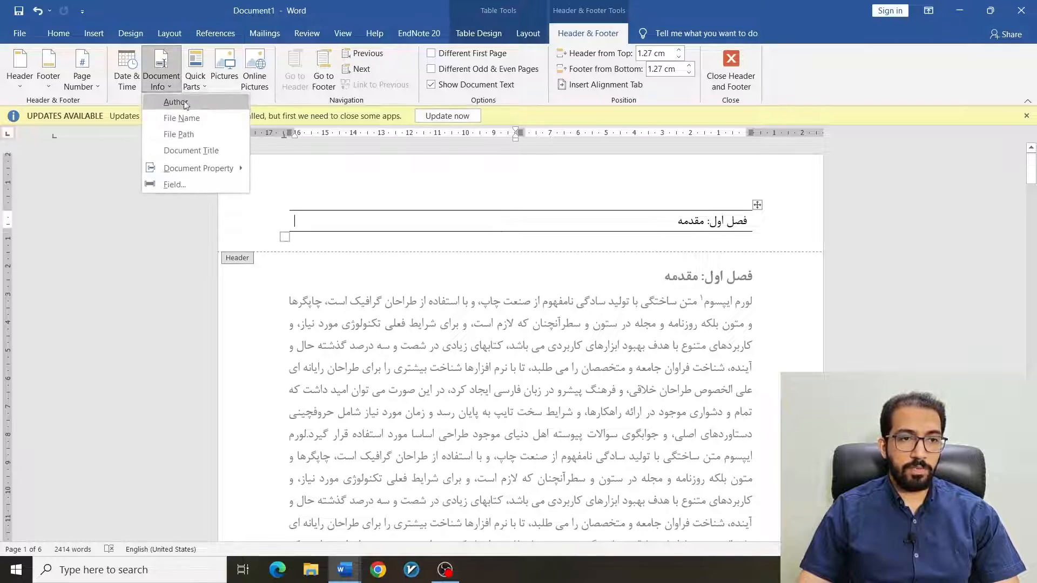
left_click(200, 184)
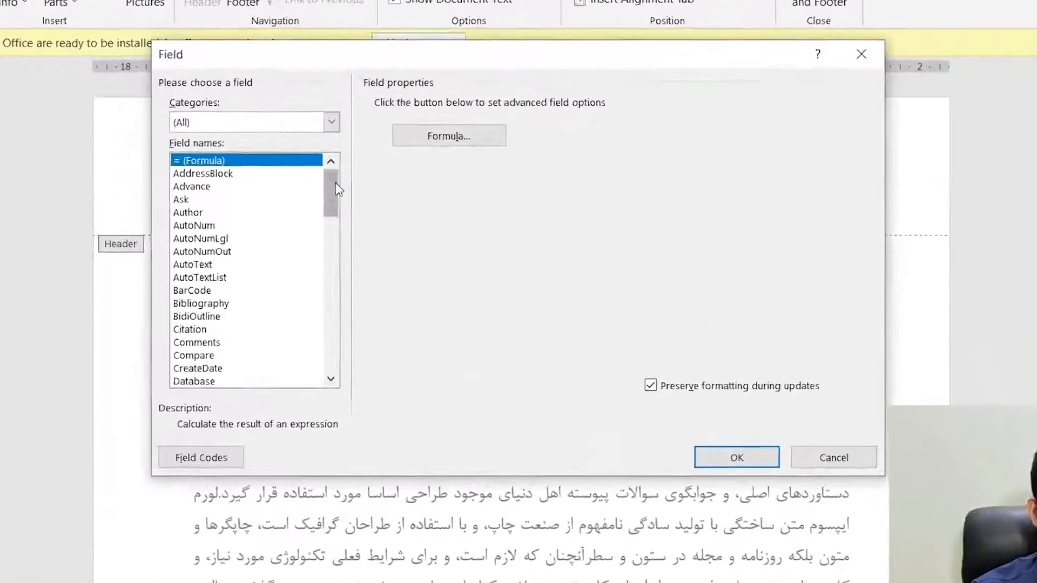
left_click_drag(386, 219, 391, 272)
left_click_drag(323, 259, 304, 307)
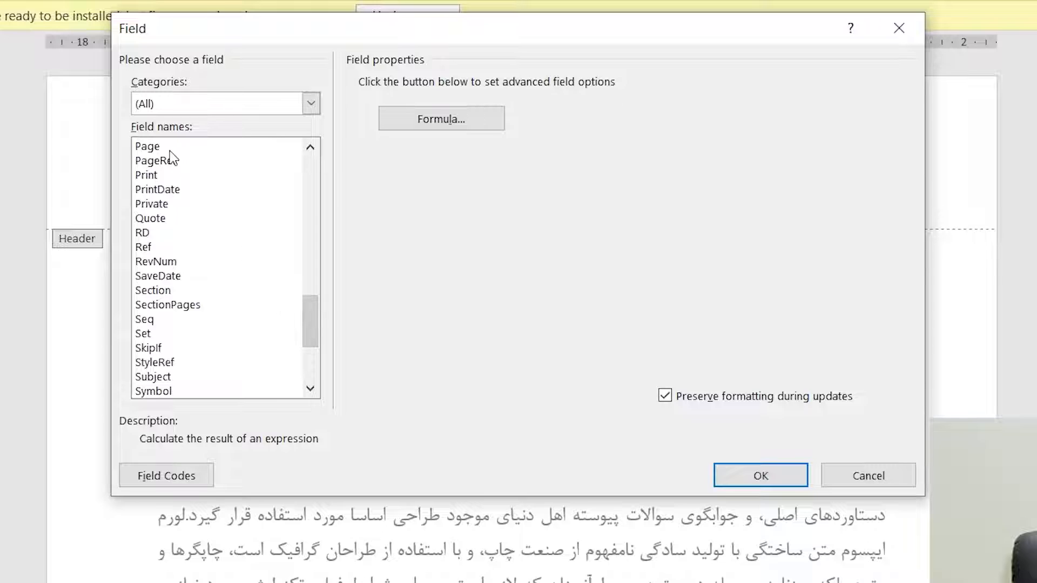
left_click(167, 150)
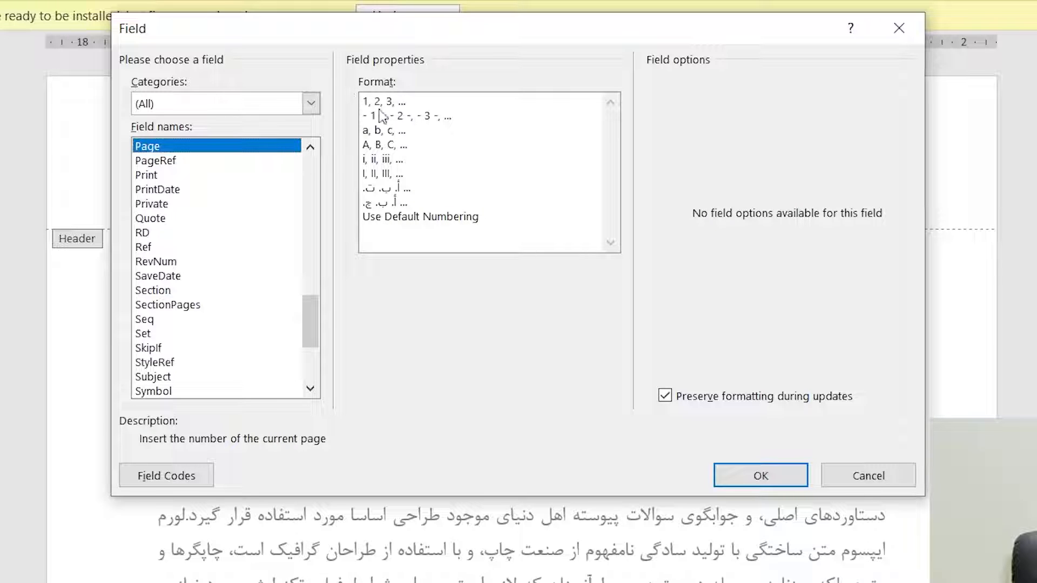
left_click(397, 221)
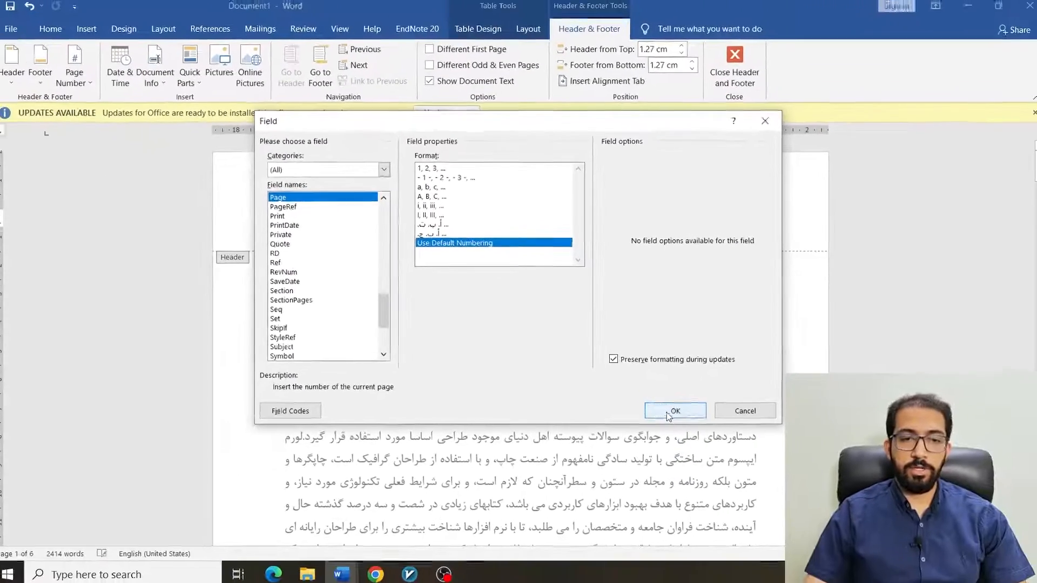
left_click(670, 411)
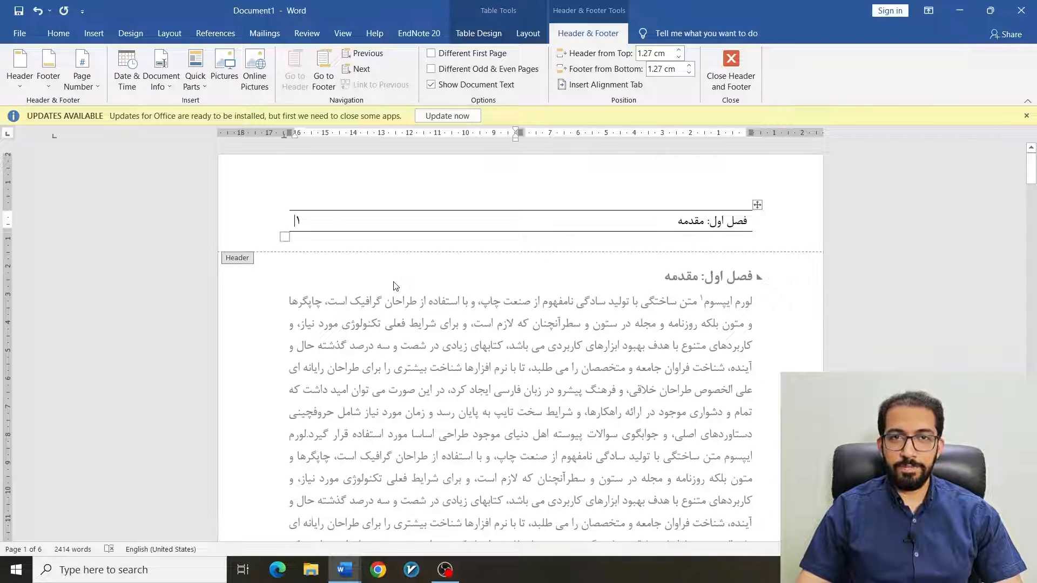
double_click(492, 367)
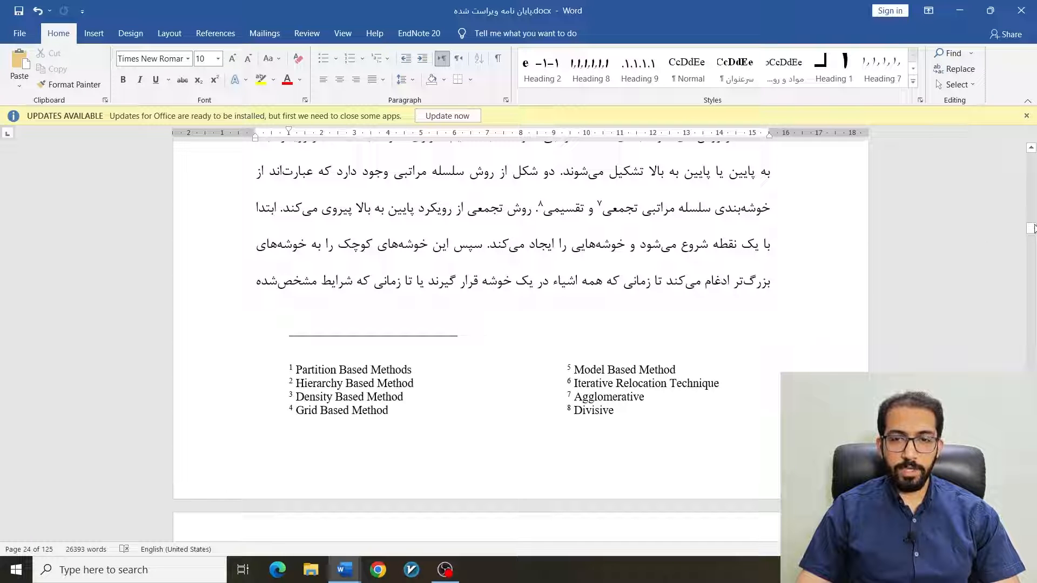
Examine the page numbering in the thesis document from chapter one back through its front-matter lists, and return to Document1.
left_click_drag(1033, 228, 1031, 198)
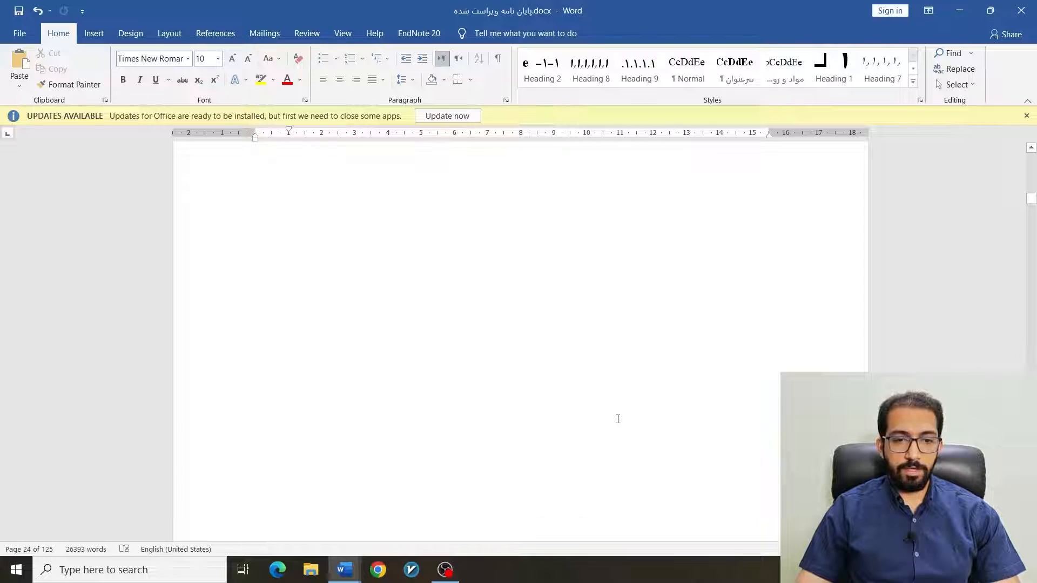
scroll(617, 420, "down", 8)
scroll(464, 407, "up", 2)
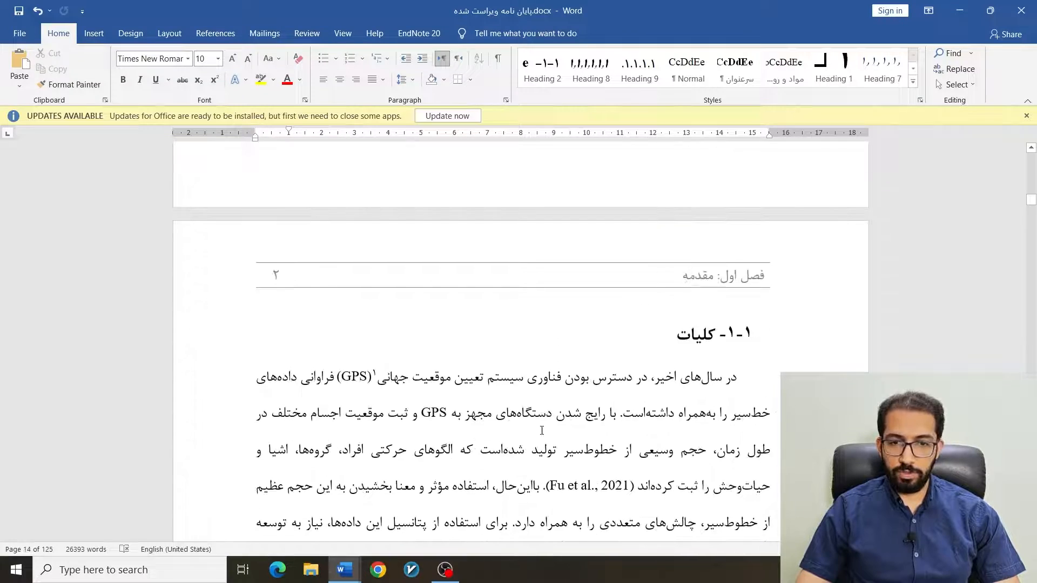
scroll(542, 430, "up", 15)
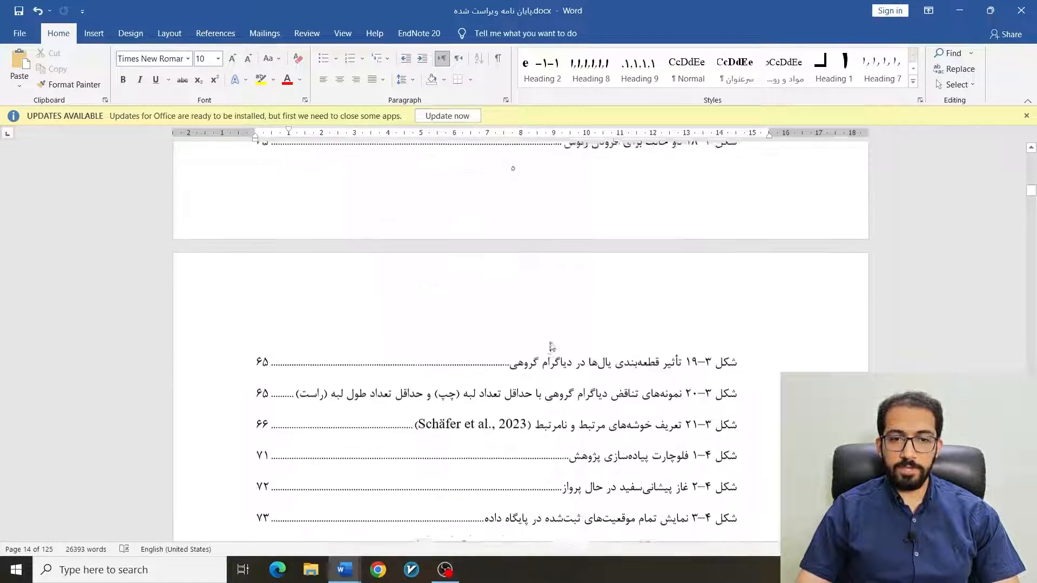
scroll(550, 346, "up", 12)
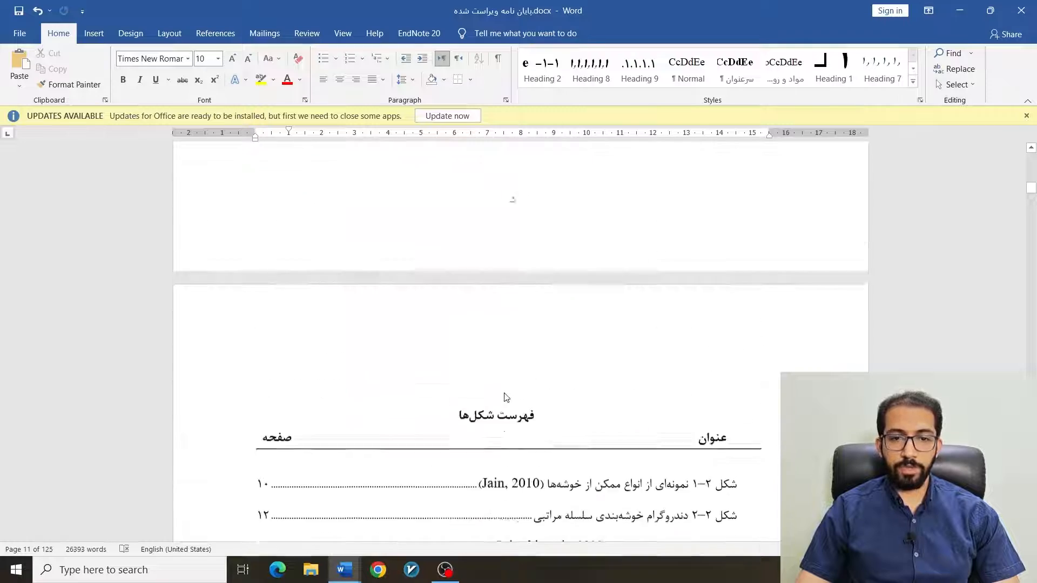
scroll(502, 378, "up", 2)
scroll(500, 356, "down", 8)
scroll(505, 359, "up", 12)
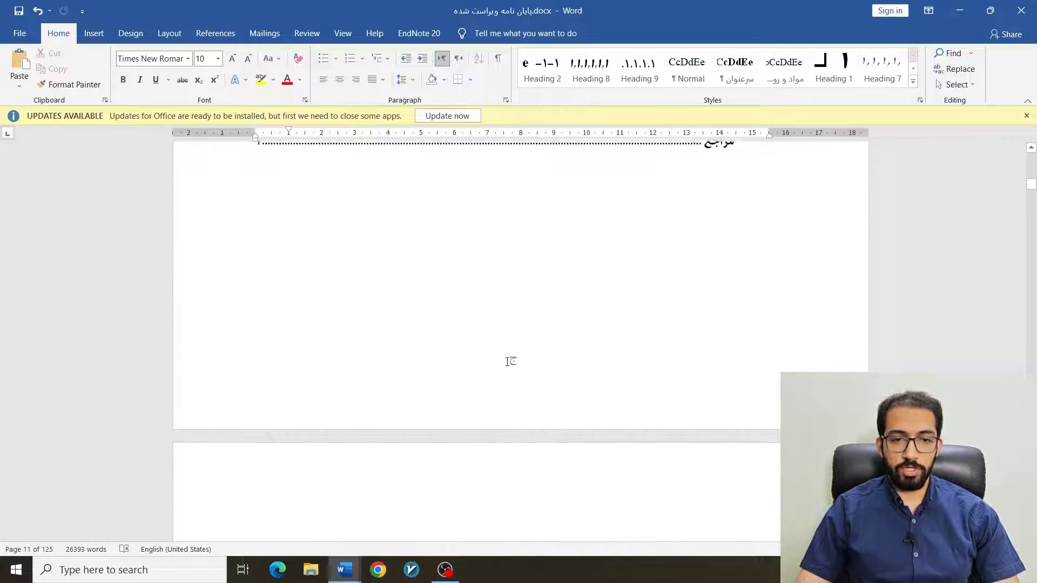
scroll(511, 362, "up", 5)
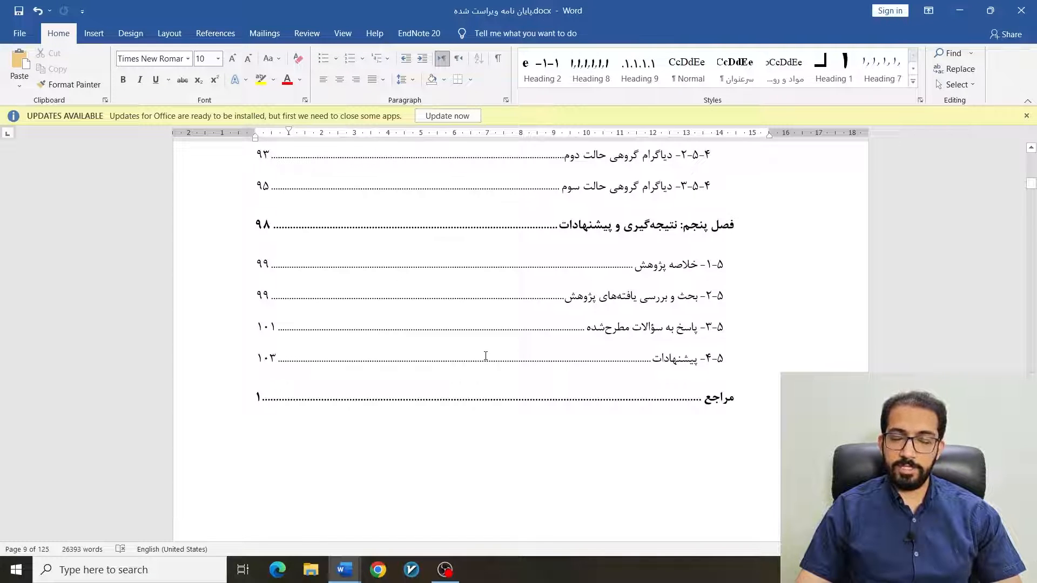
scroll(486, 356, "up", 10)
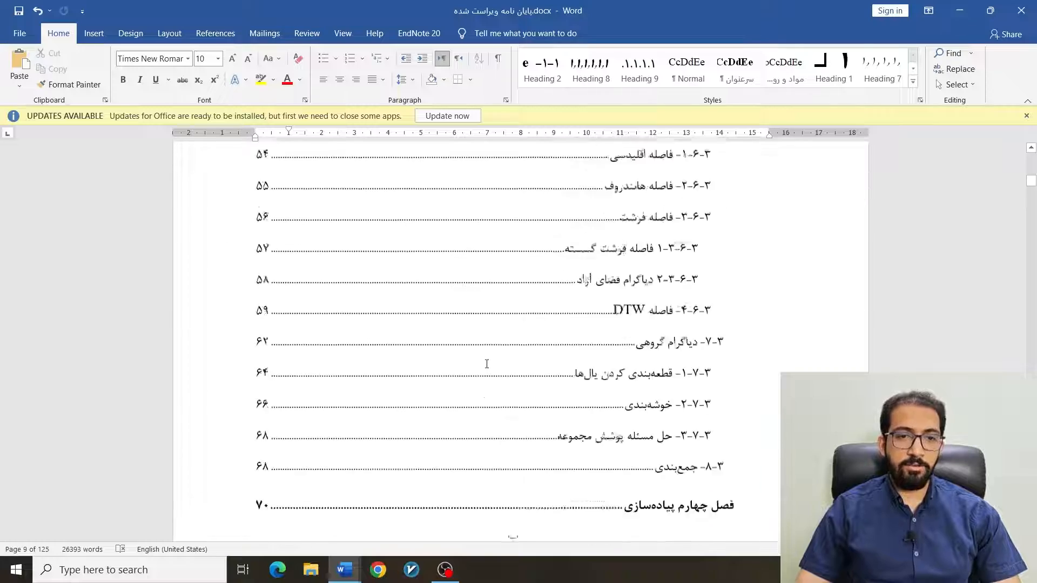
scroll(488, 365, "up", 20)
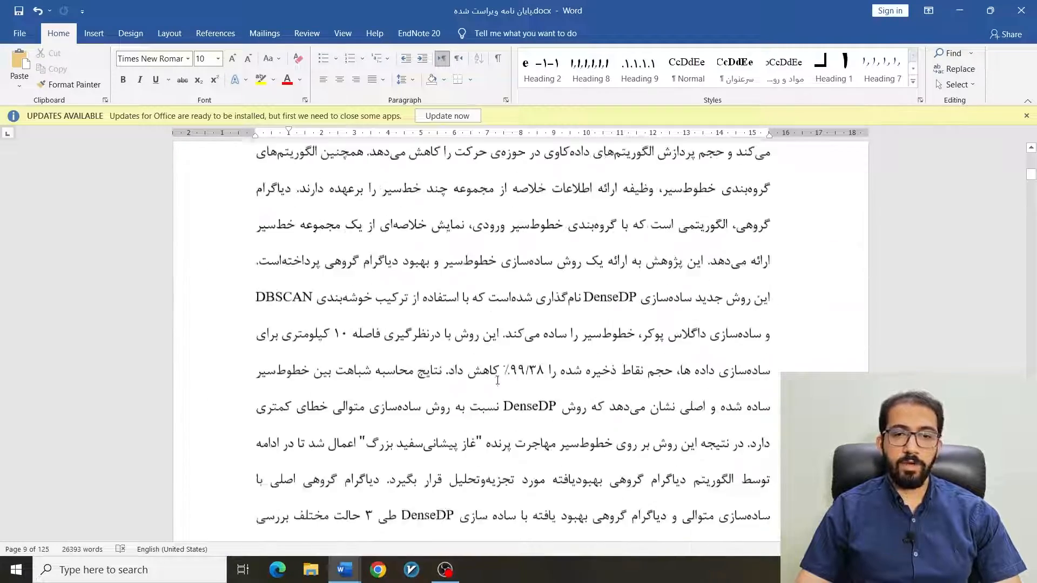
scroll(497, 384, "up", 20)
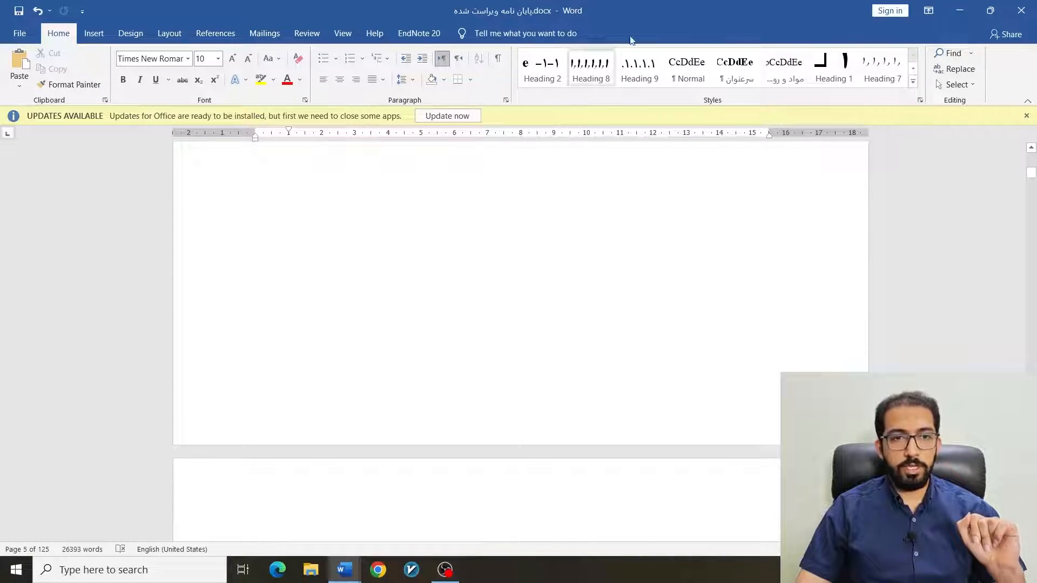
left_click(968, 13)
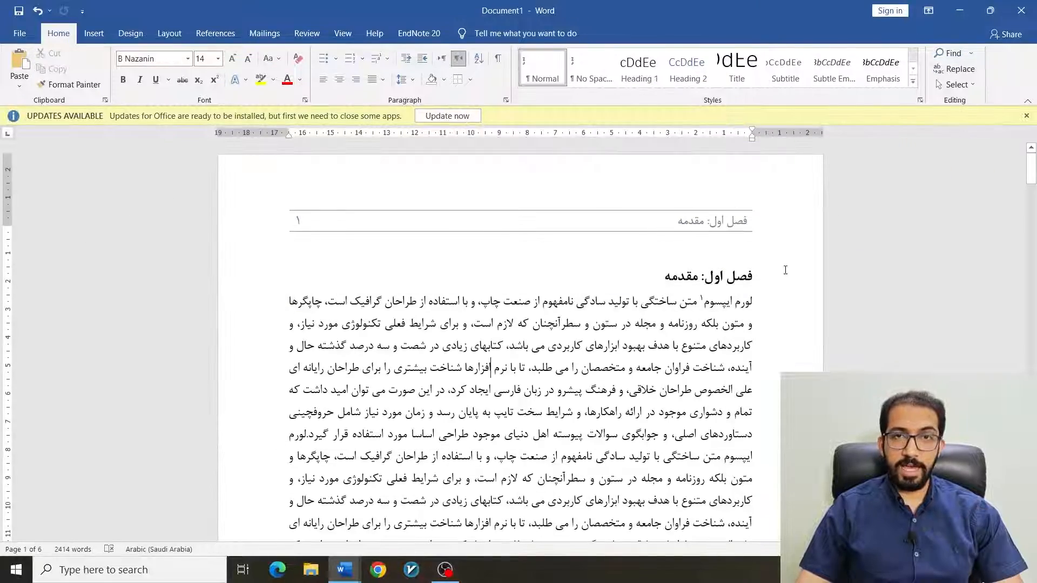
Copy the opening body text of chapter one, from below its heading to the end of that paragraph.
scroll(788, 273, "down", 3)
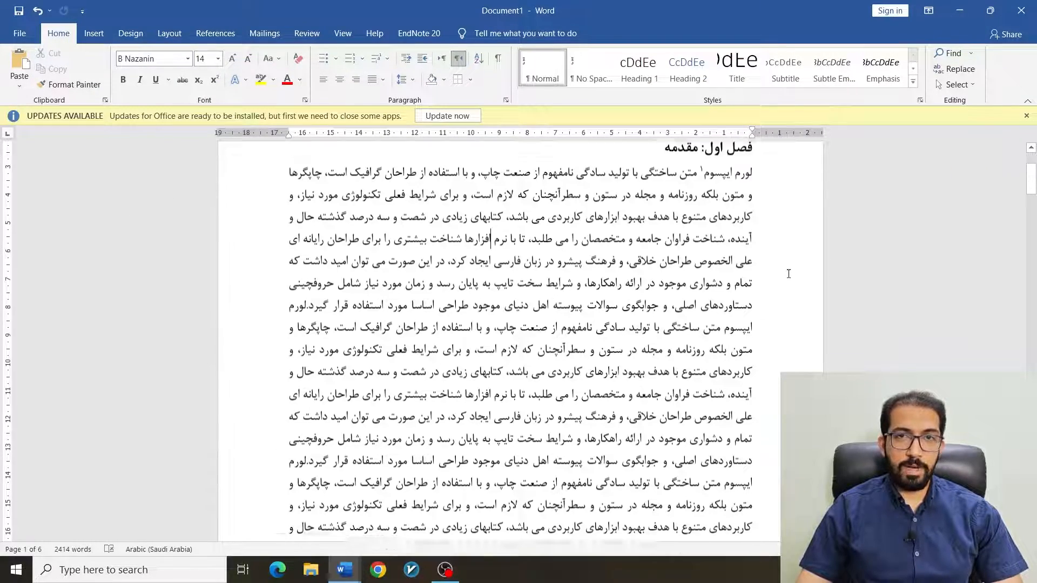
scroll(380, 406, "down", 3)
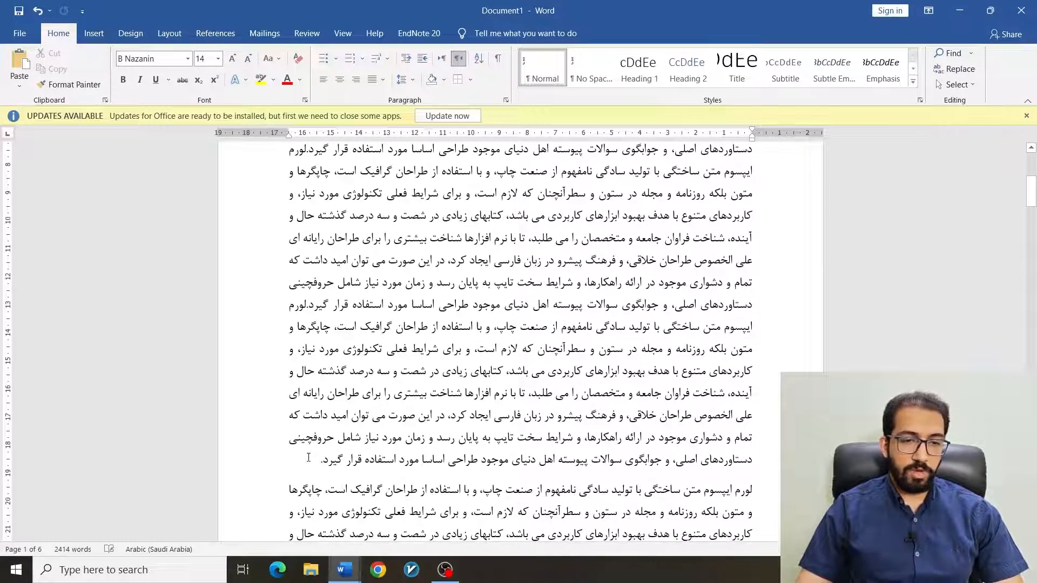
left_click_drag(310, 458, 768, 299)
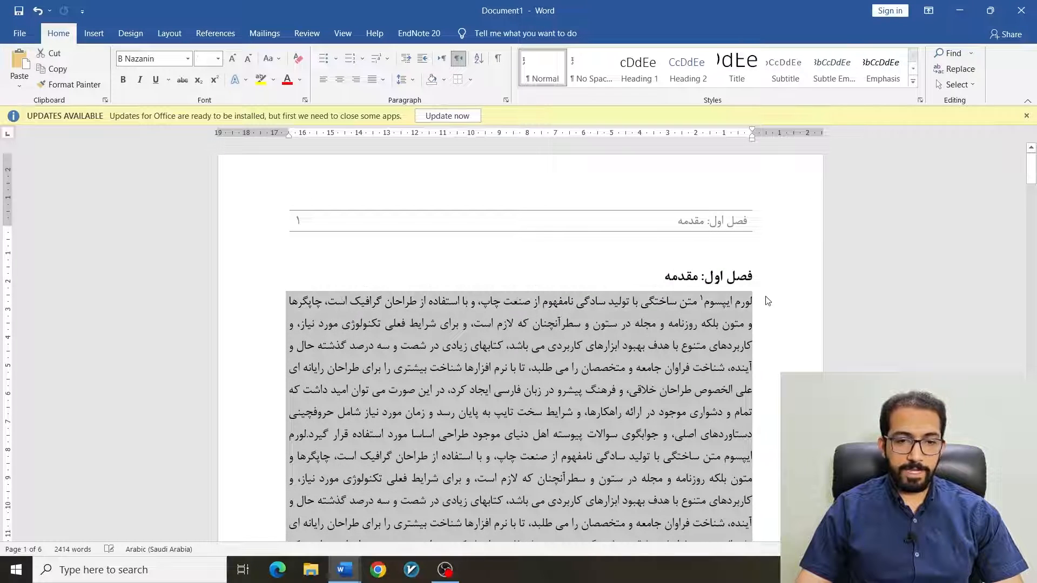
Insert a page break directly before the chapter one heading to create a blank page ahead of it.
left_click(773, 257)
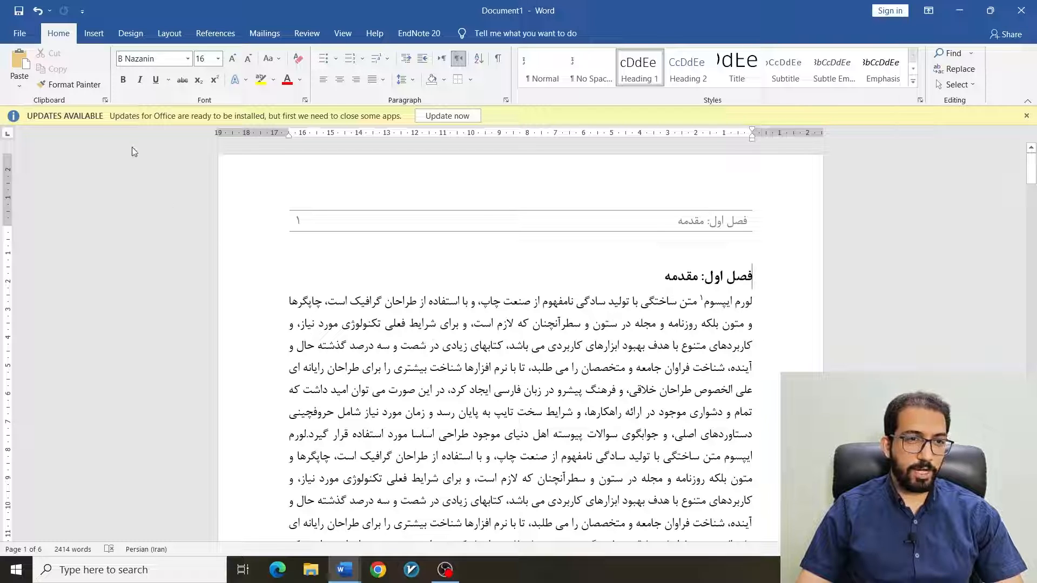
left_click(95, 33)
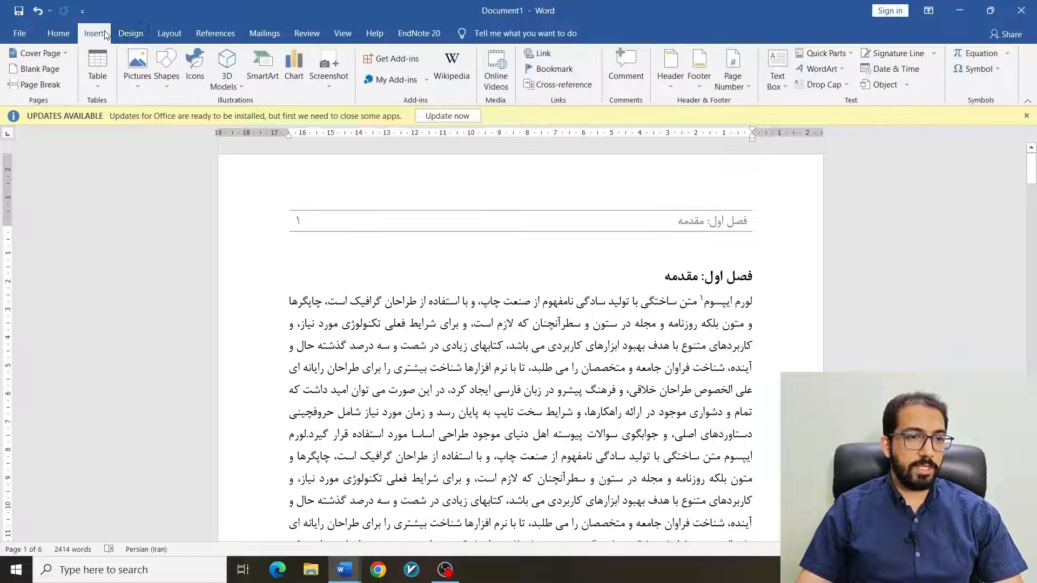
left_click(38, 84)
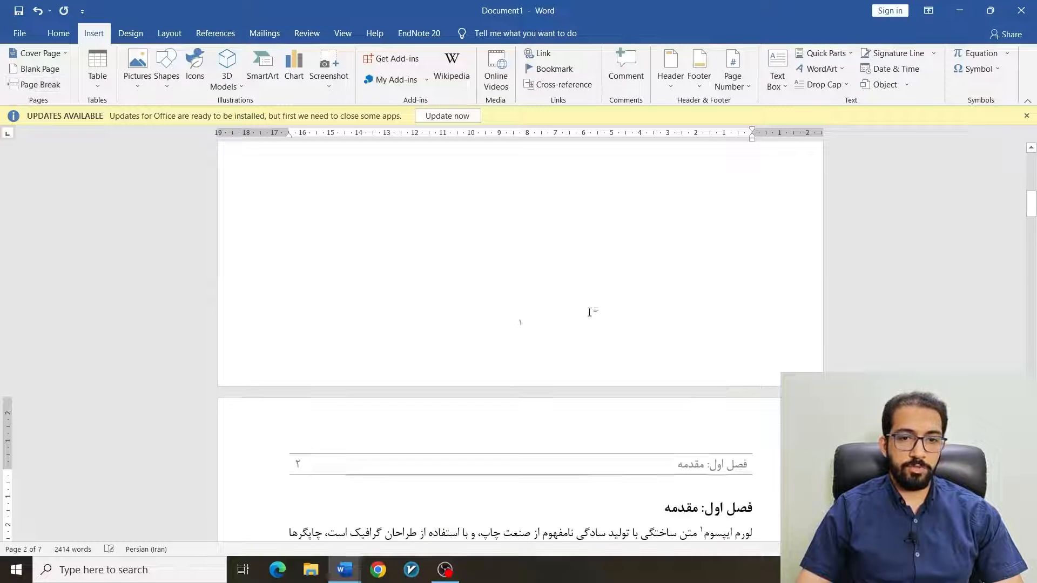
Paste the copied body text twice starting on the new blank first page to serve as front-matter content.
scroll(556, 346, "up", 10)
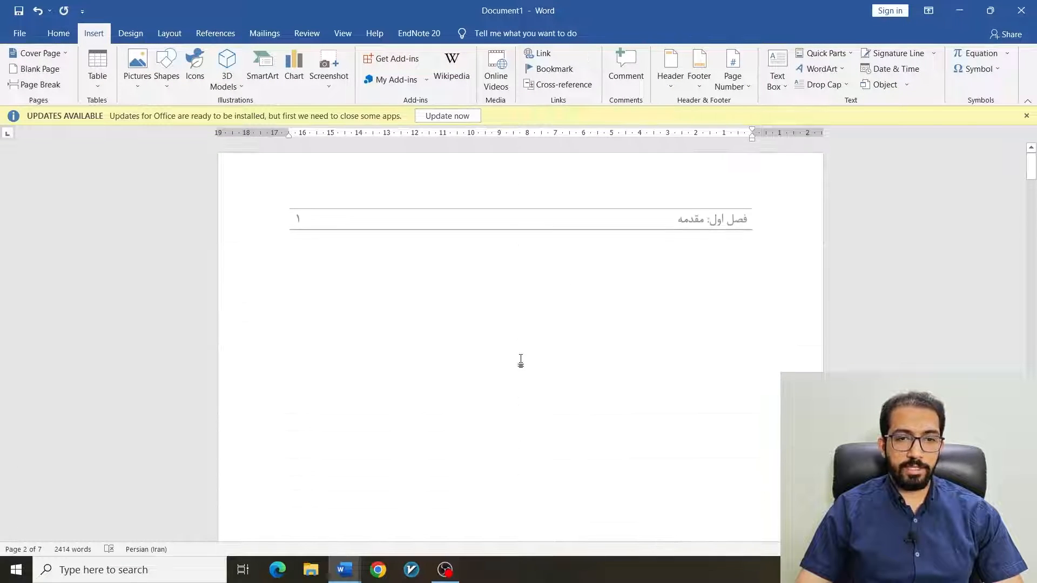
left_click(588, 323)
key("ctrl+v")
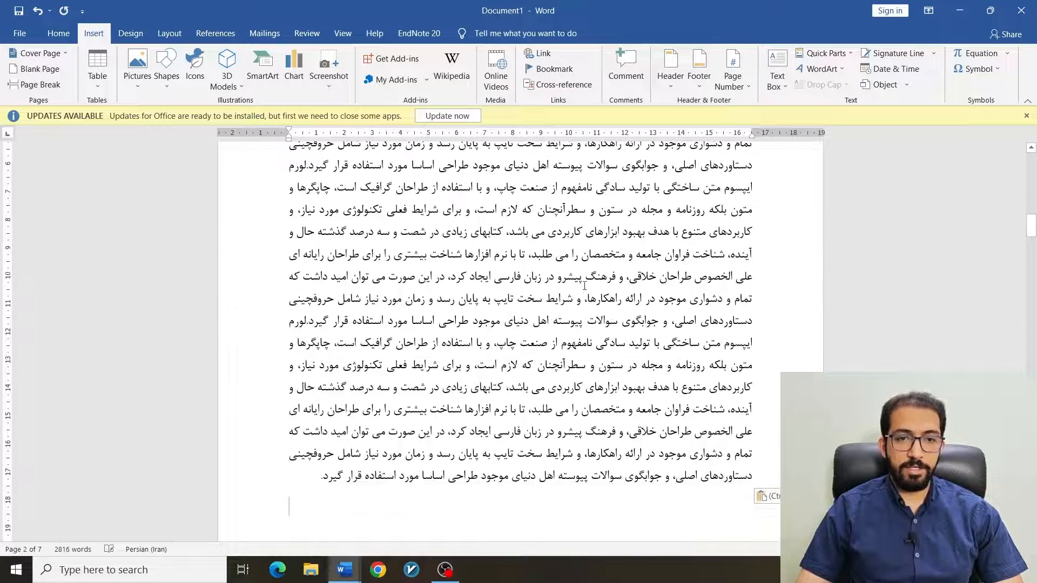
scroll(583, 288, "down", 7)
scroll(582, 288, "up", 7)
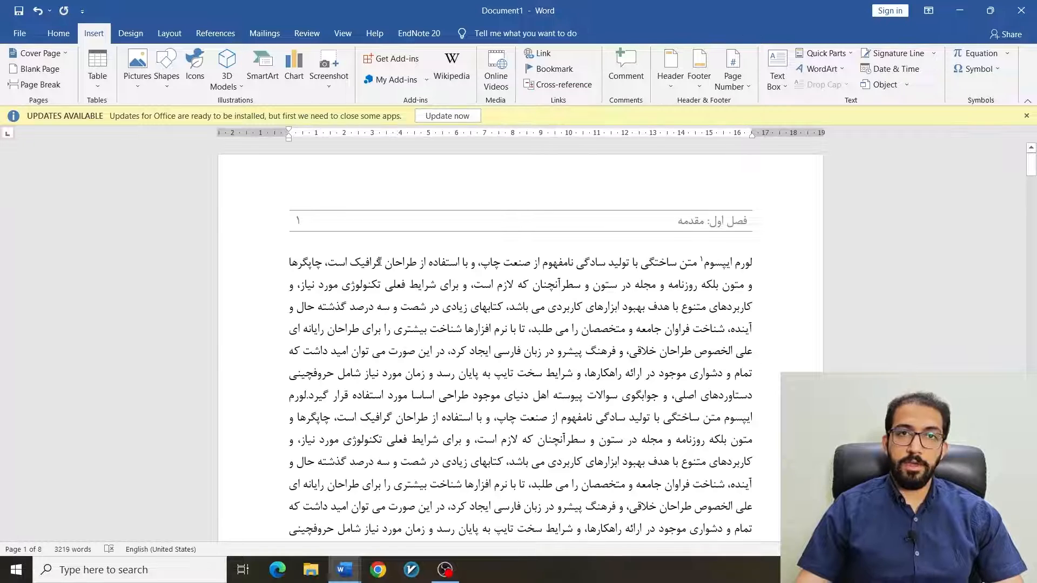
left_click(458, 307)
key("ctrl+v")
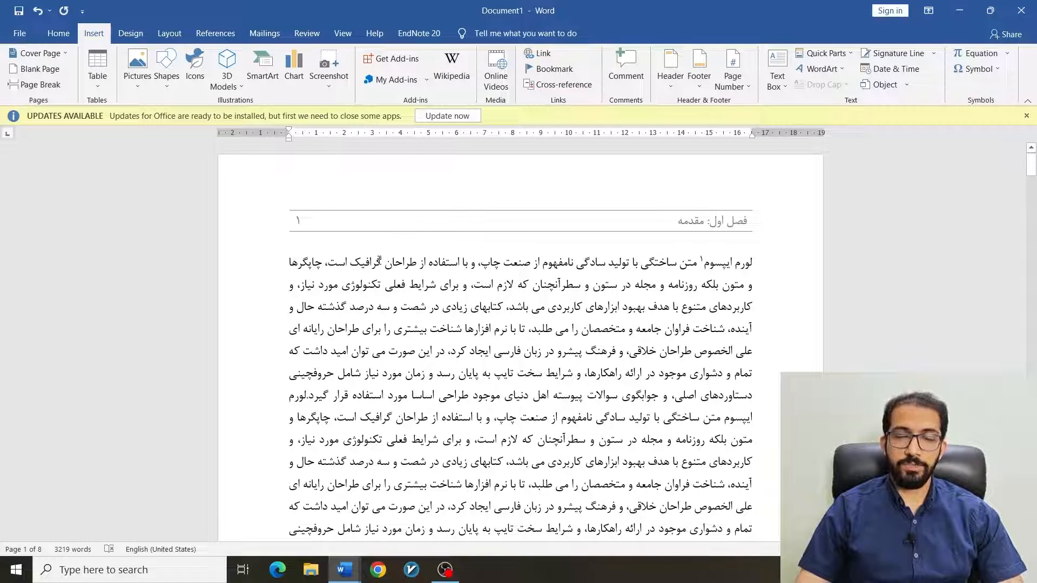
Insert a Next Page section break at the end of the pasted front-matter text on page 2.
scroll(543, 254, "down", 15)
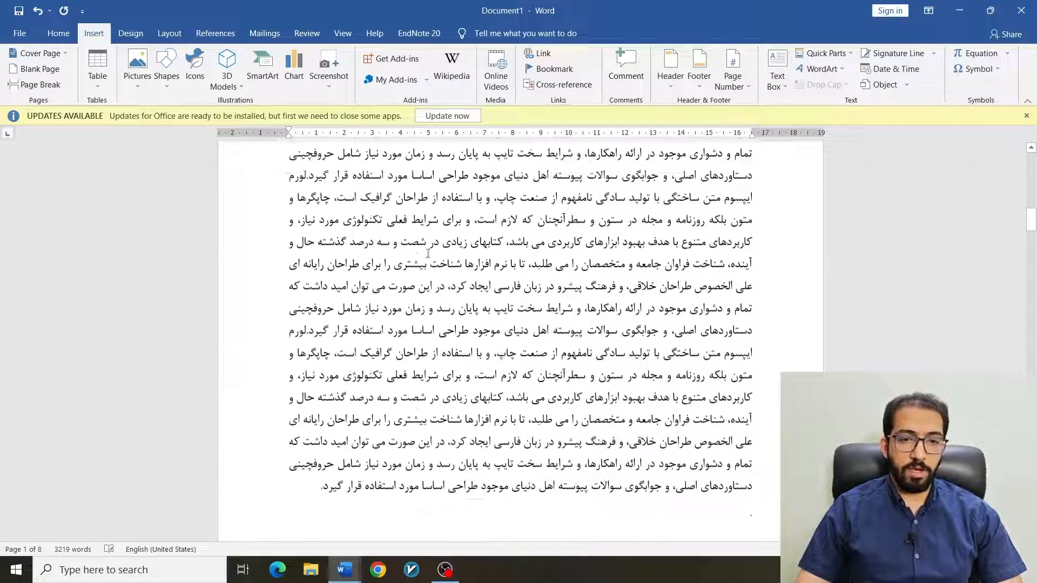
scroll(542, 254, "down", 1)
left_click(289, 309)
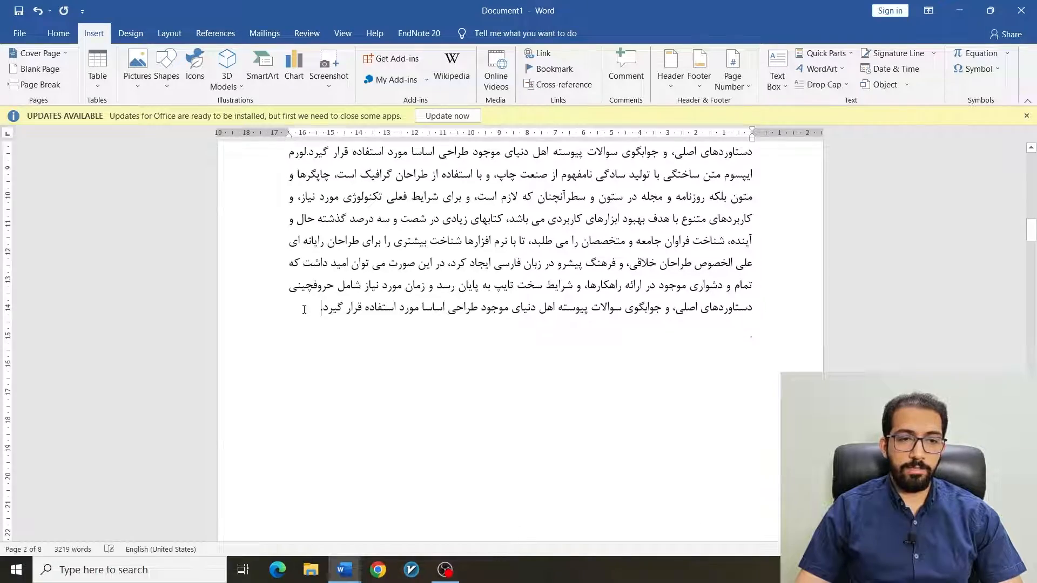
left_click(169, 33)
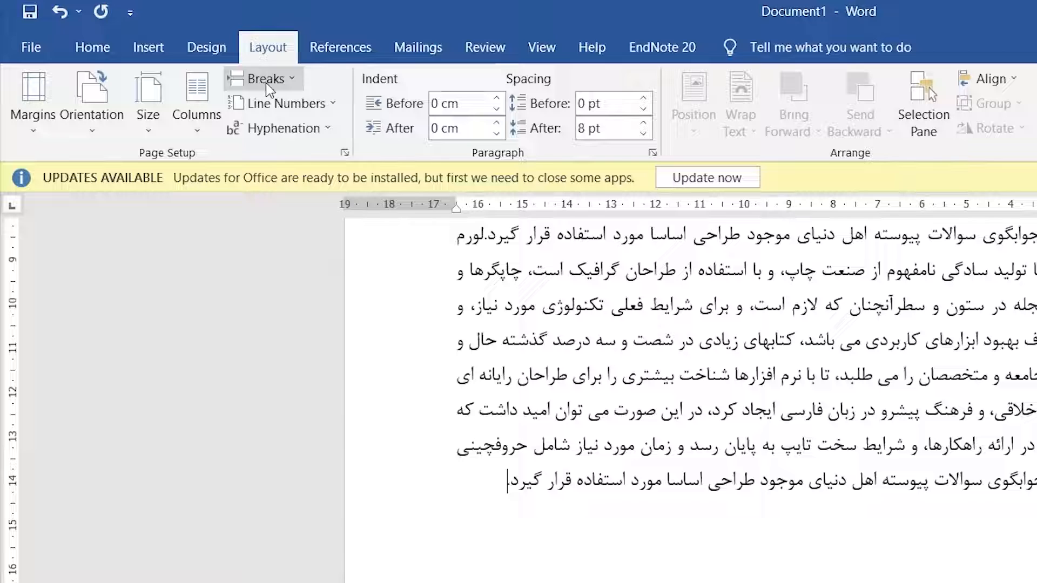
left_click(266, 81)
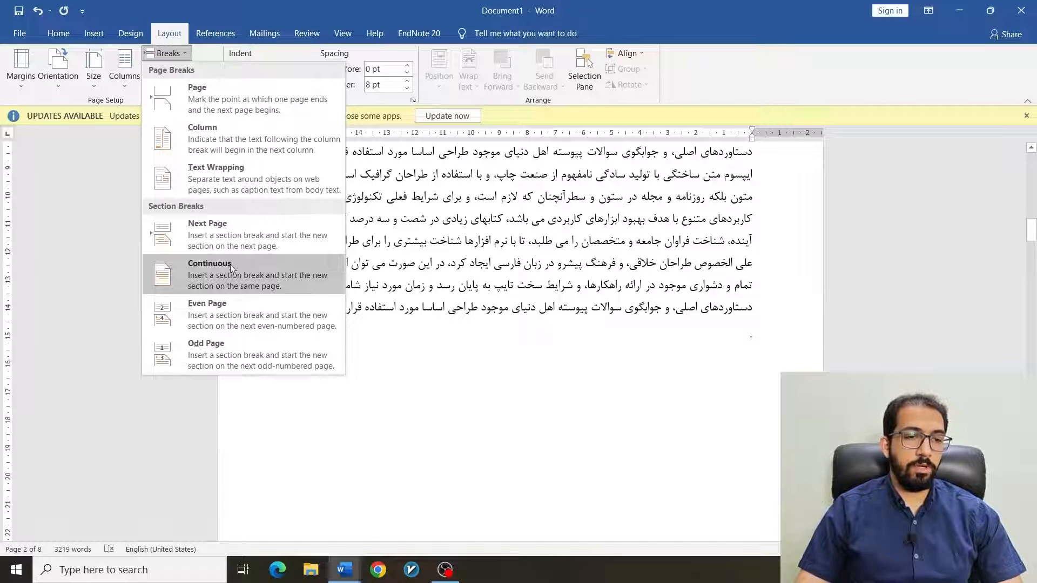
left_click(225, 239)
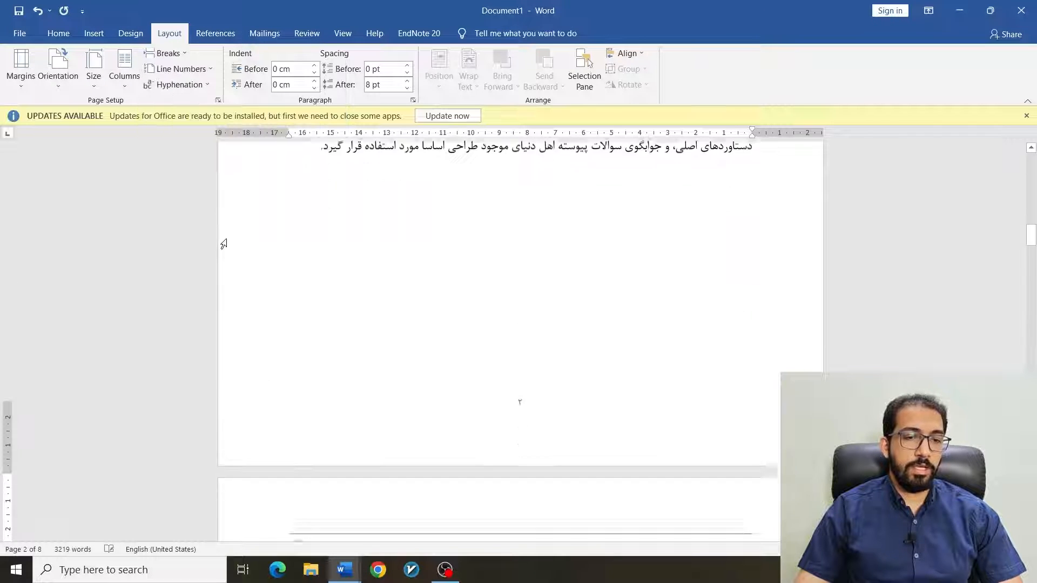
scroll(604, 273, "down", 5)
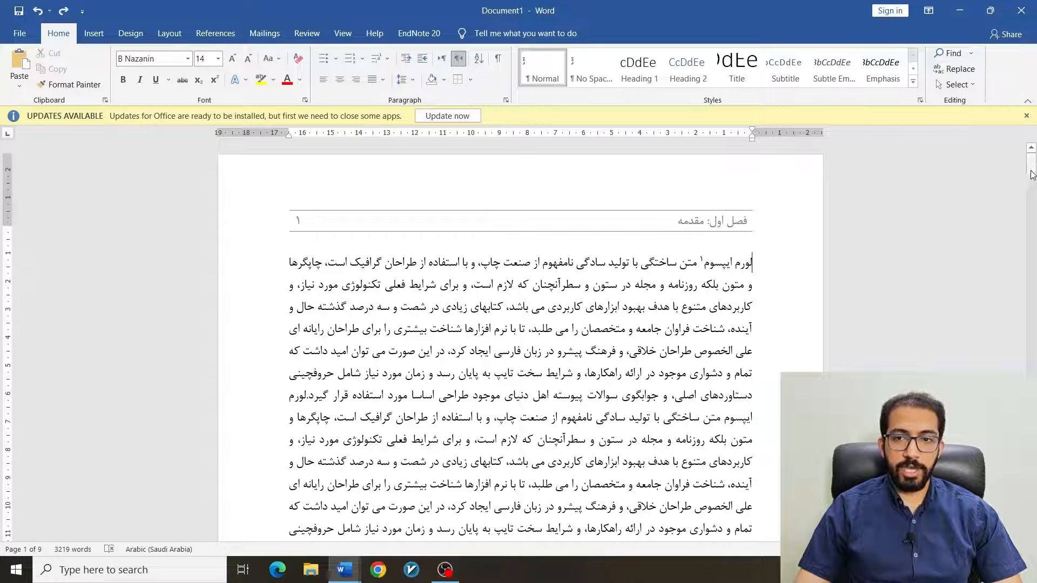
Turn off Link to Previous for the Section 2 header and return to the body text.
left_click_drag(1032, 174, 1032, 341)
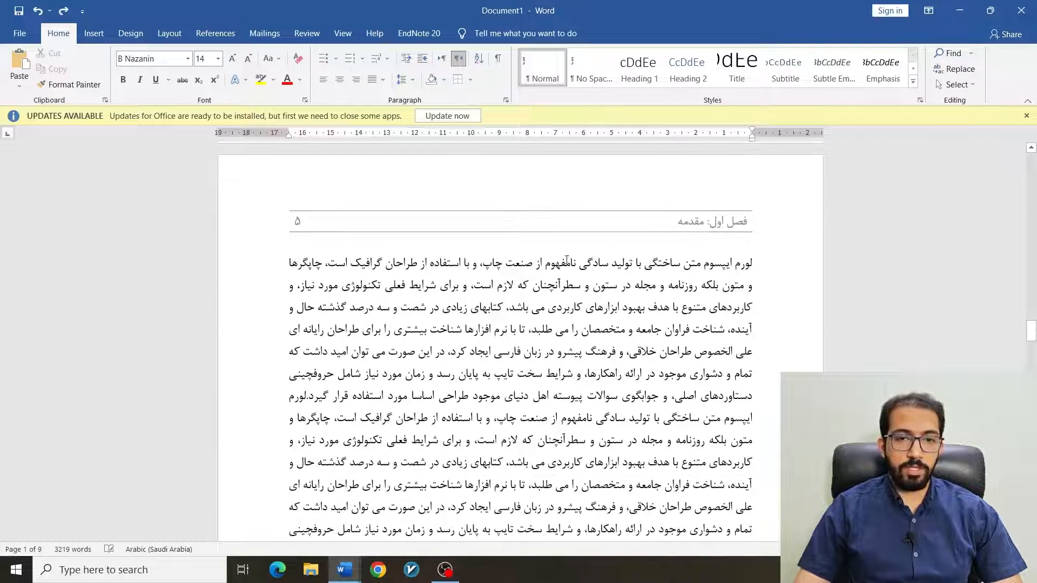
double_click(517, 226)
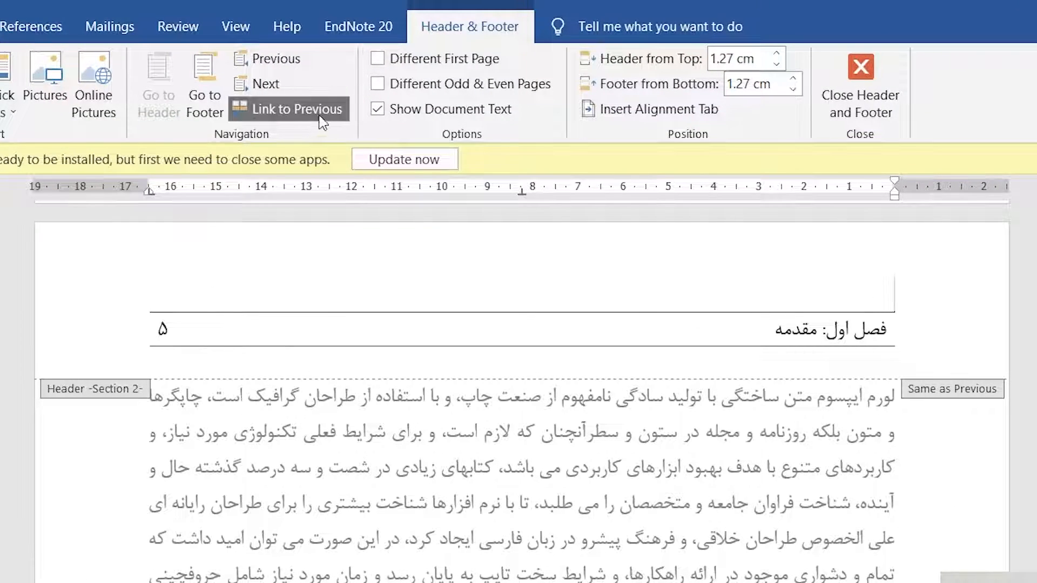
left_click(297, 116)
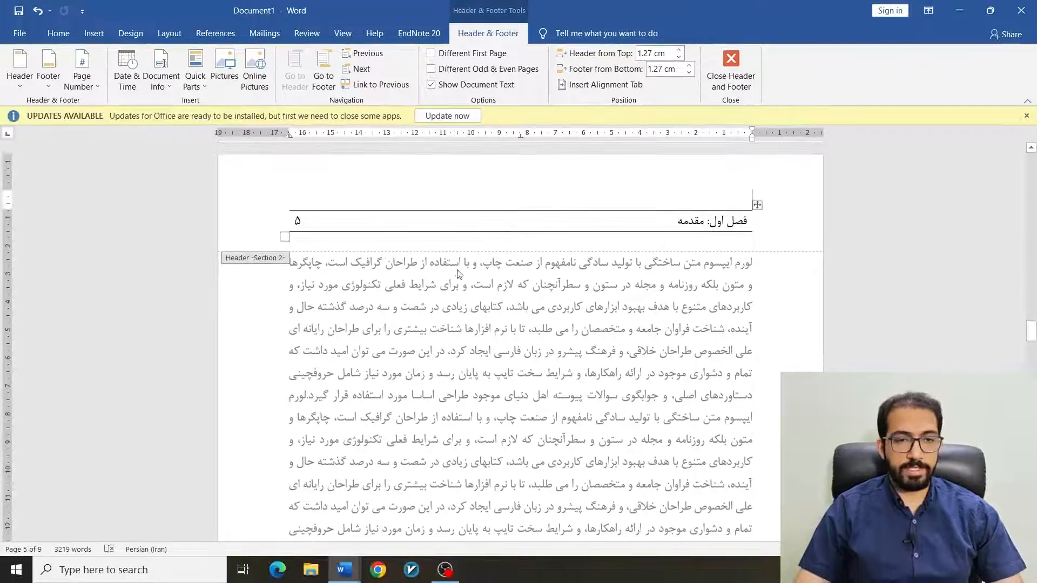
double_click(453, 335)
Delete the header table with the chapter title and page number from Section 1 and leave header editing.
scroll(475, 278, "down", 10)
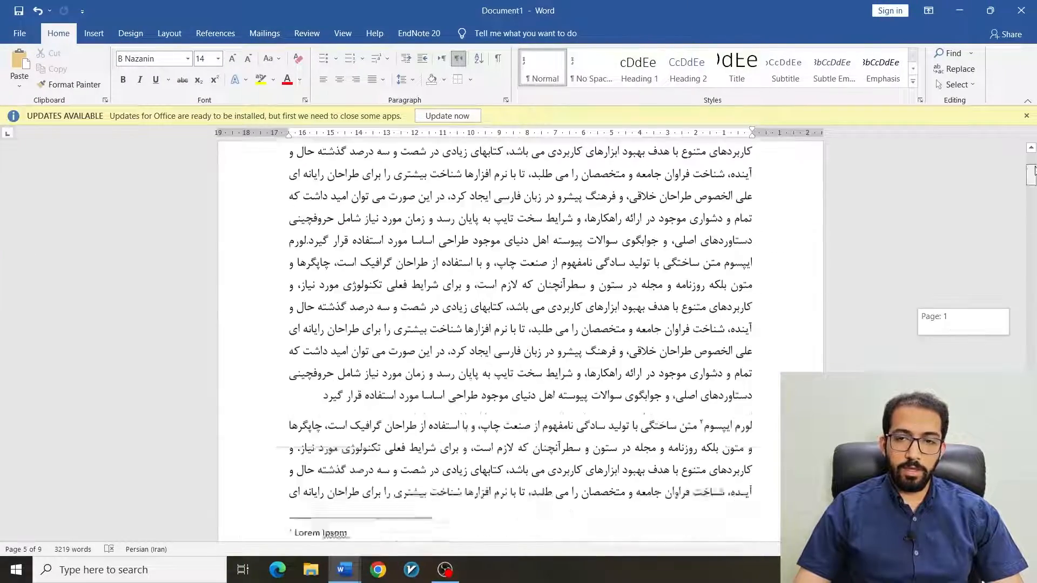
scroll(495, 284, "up", 10)
double_click(479, 220)
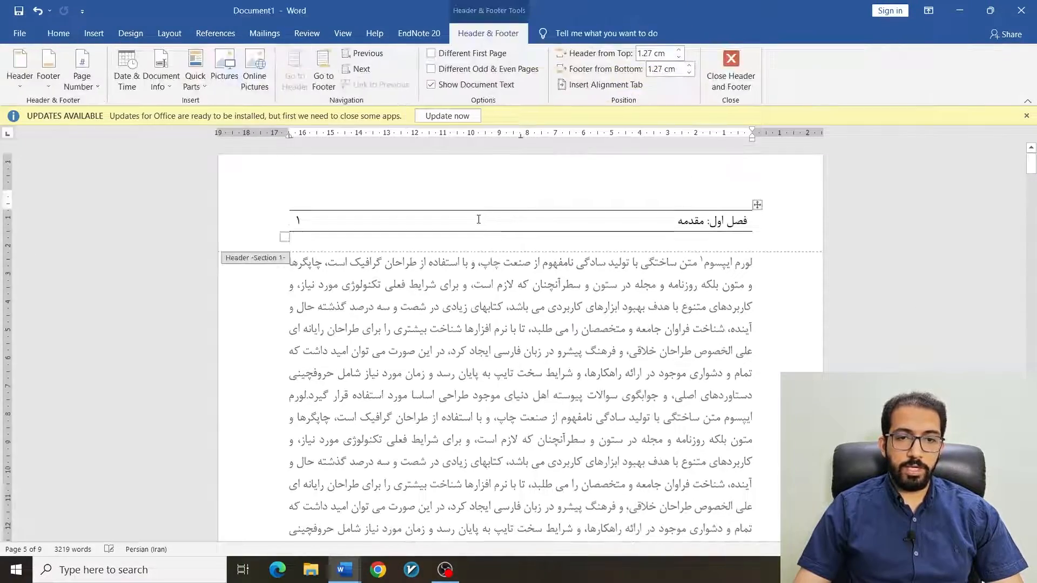
left_click_drag(772, 193, 377, 248)
key("Delete")
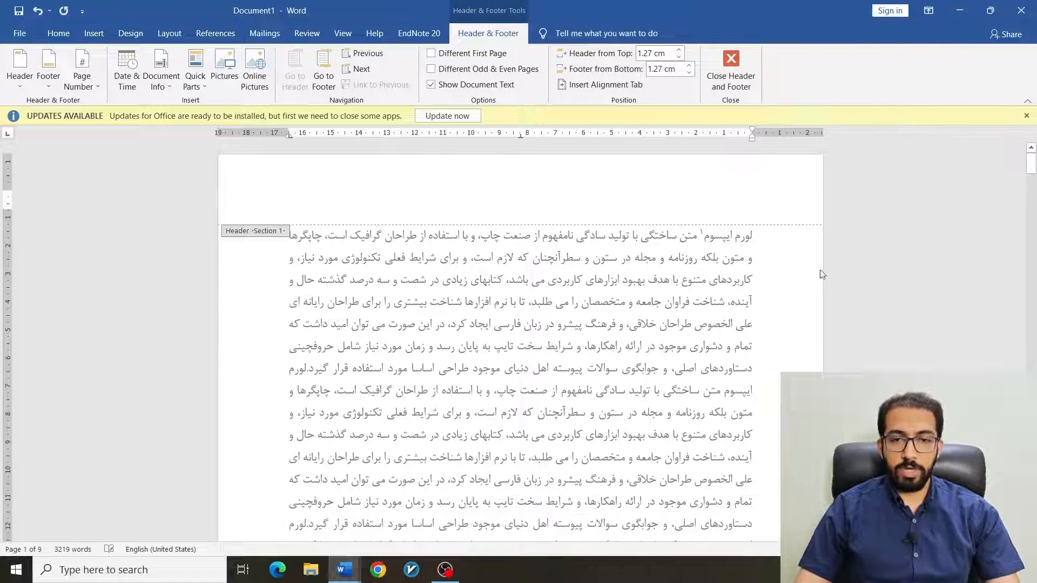
double_click(797, 273)
Set the number format of the Section 1 footer page numbers to أ, ب, ج, … and leave footer editing.
left_click_drag(1029, 167, 1031, 293)
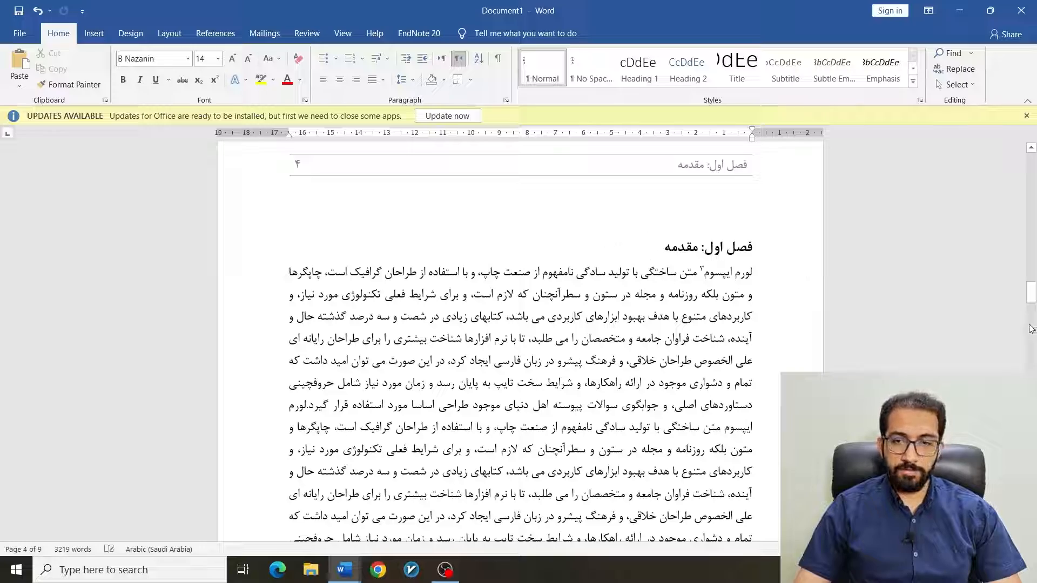
left_click_drag(1031, 297, 997, 199)
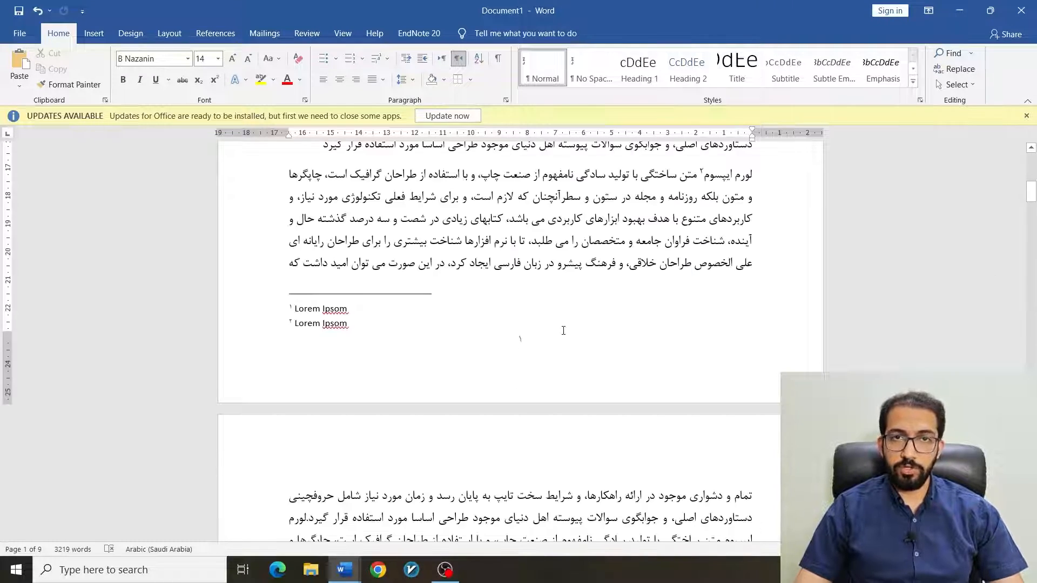
double_click(528, 355)
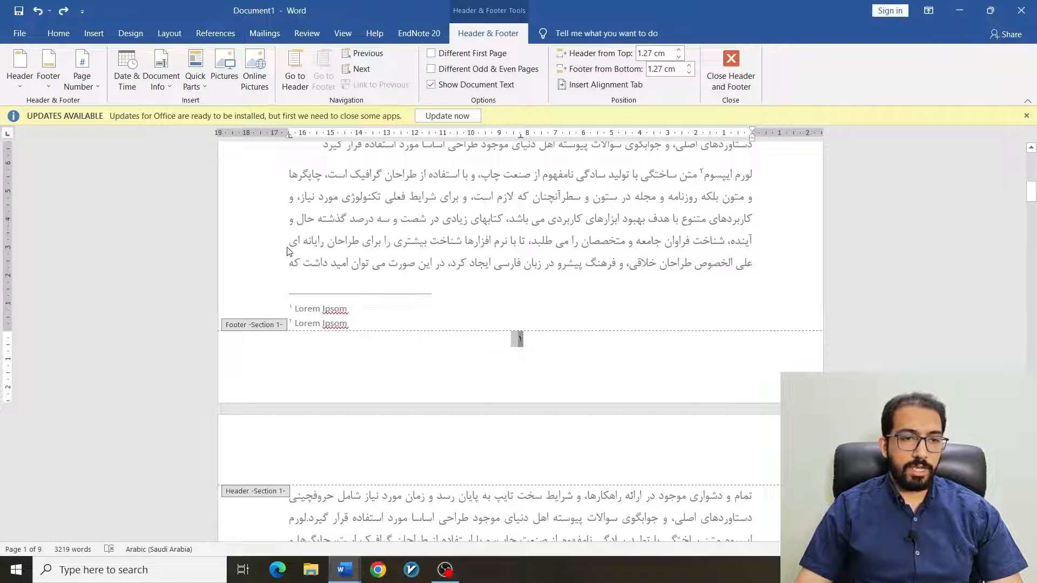
left_click(82, 71)
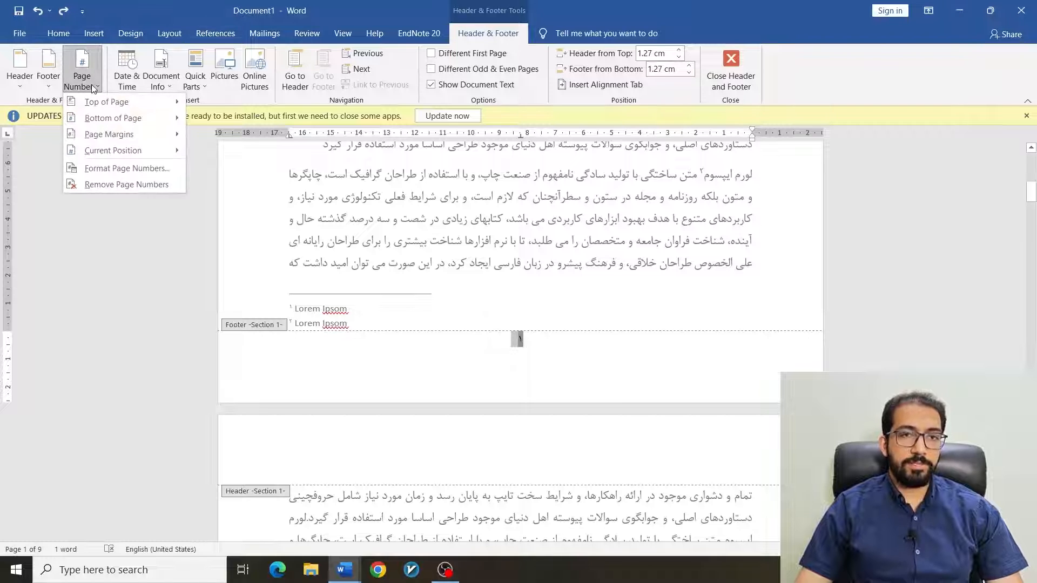
left_click(126, 168)
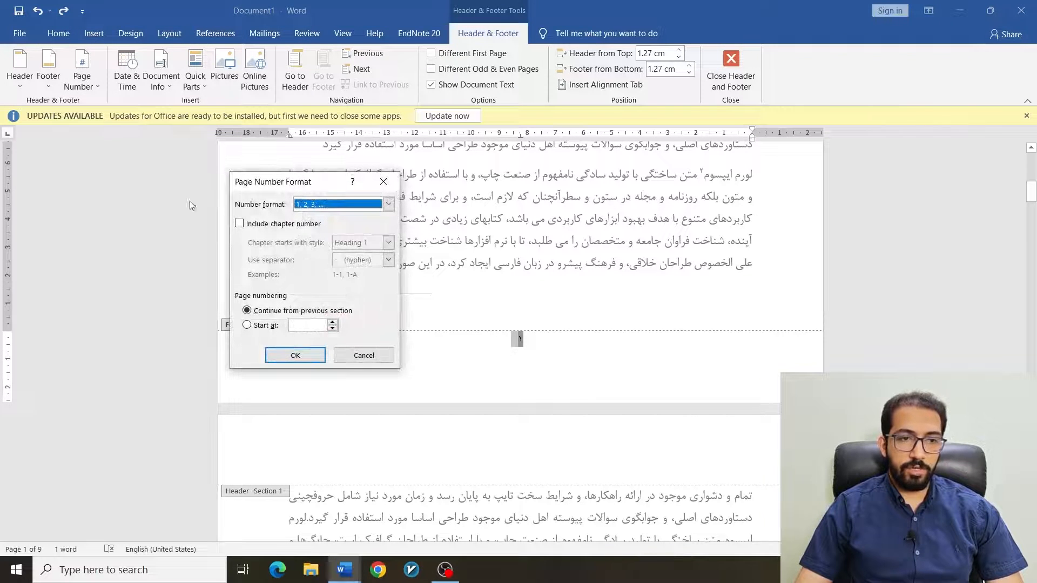
left_click(334, 205)
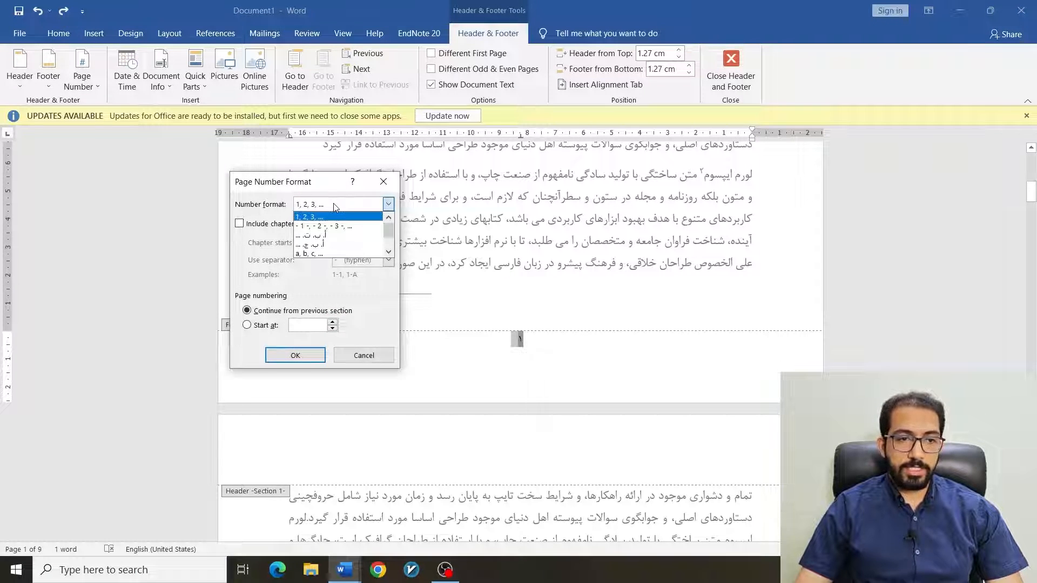
left_click(370, 244)
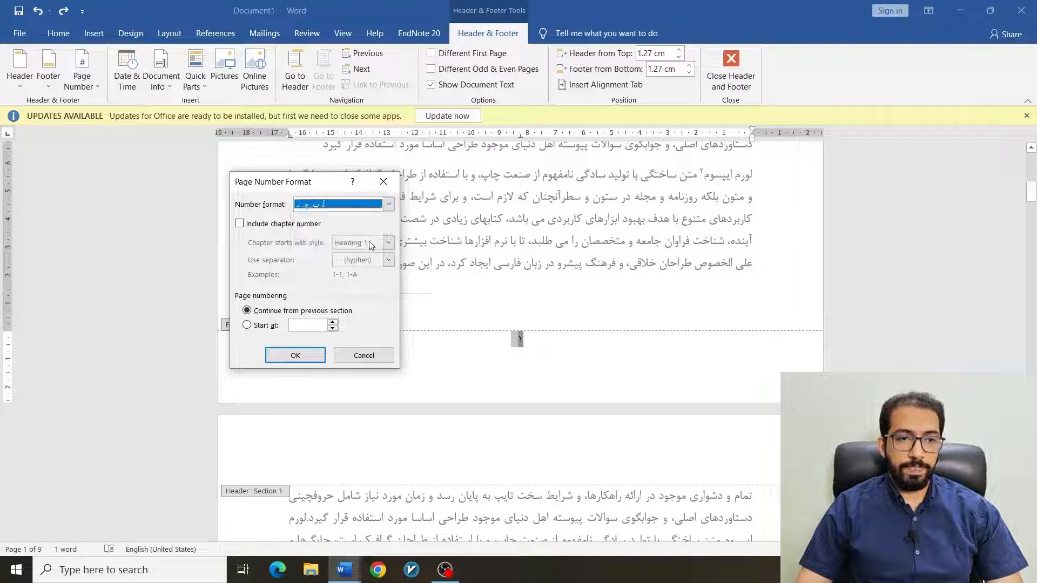
left_click(359, 205)
left_click(340, 244)
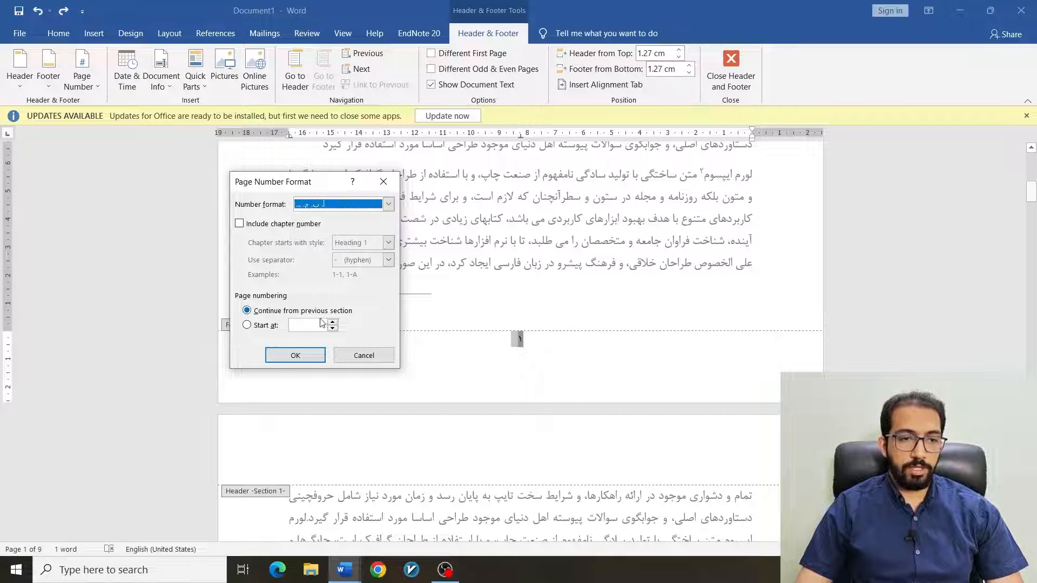
left_click(299, 361)
double_click(431, 389)
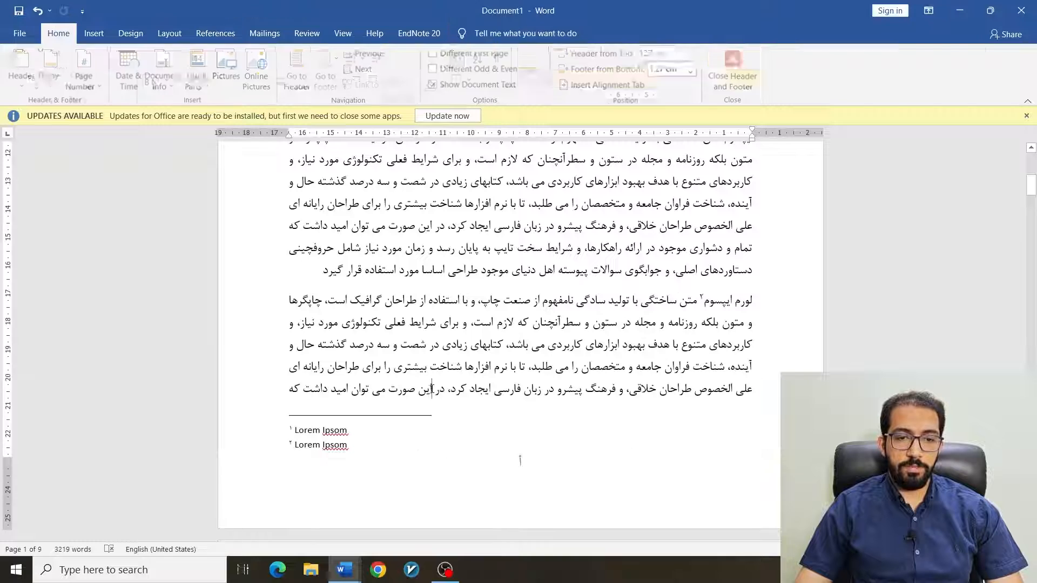
Delete the stray period and the extra page break on the near-empty page before the chapter one heading.
scroll(603, 367, "down", 2)
scroll(520, 367, "down", 10)
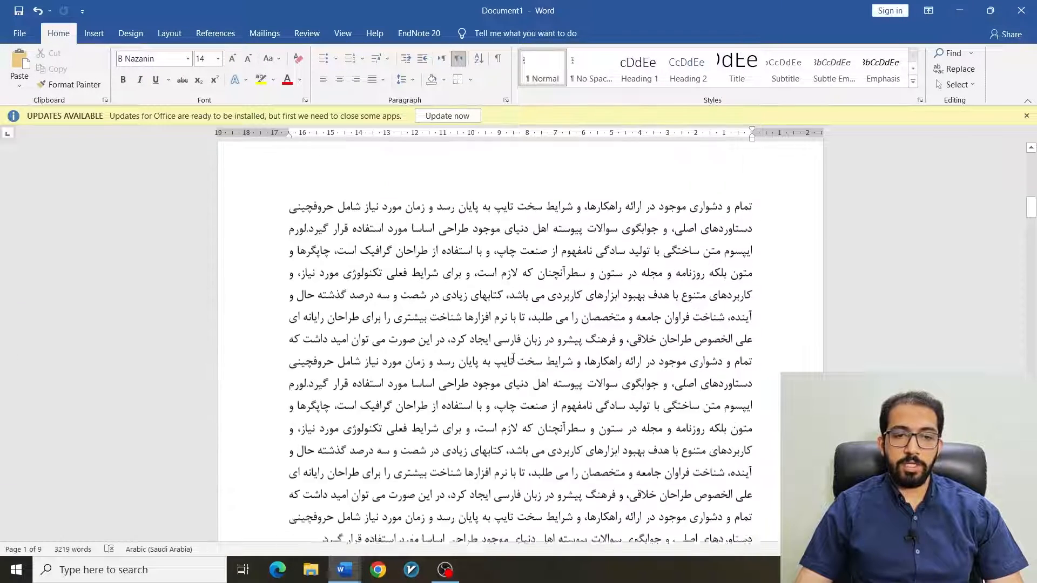
scroll(509, 450, "down", 3)
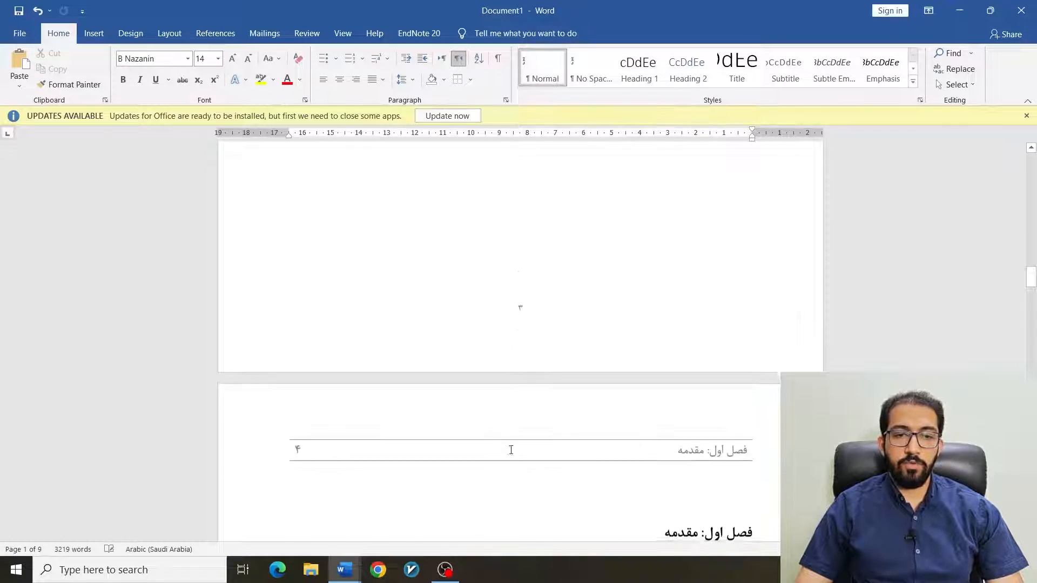
scroll(519, 378, "up", 4)
scroll(522, 379, "up", 3)
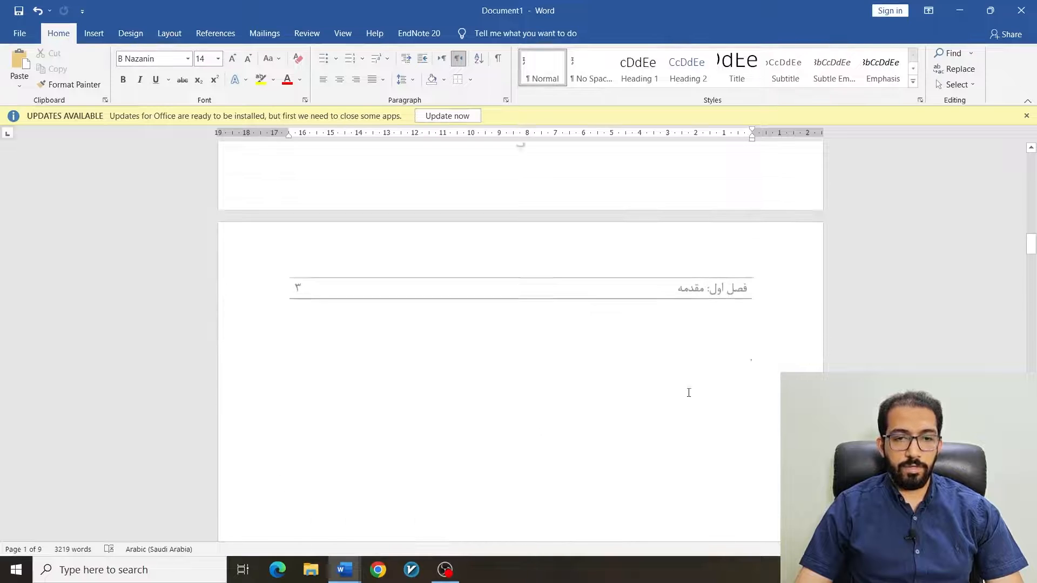
left_click(676, 456)
left_click_drag(677, 456, 704, 354)
key("BackSpace")
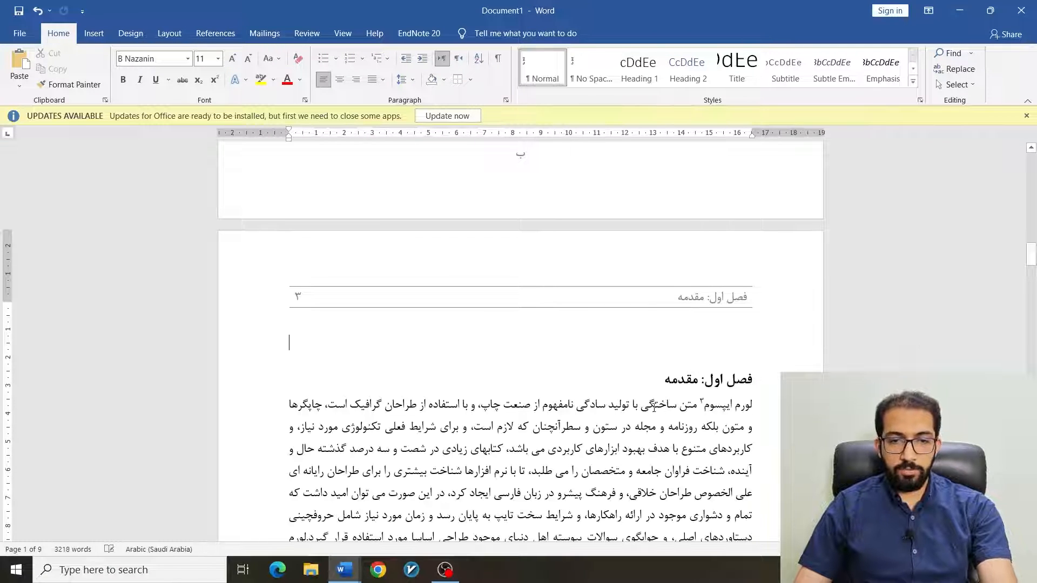
Review the page numbers in the front-matter footers and the chapter one header from the document's start.
scroll(562, 349, "up", 3)
double_click(573, 345)
scroll(576, 329, "up", 4)
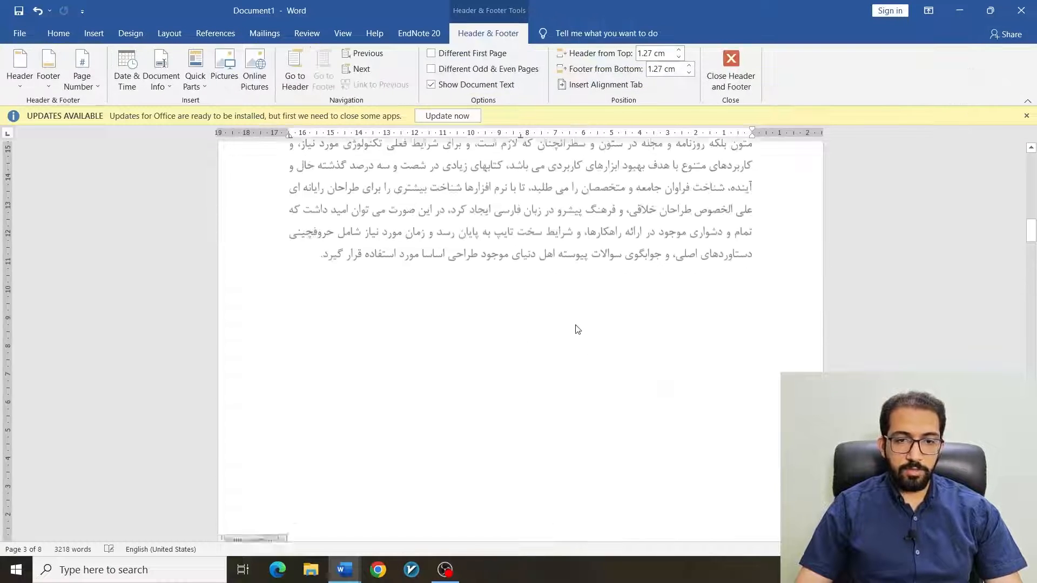
double_click(570, 328)
scroll(570, 337, "down", 7)
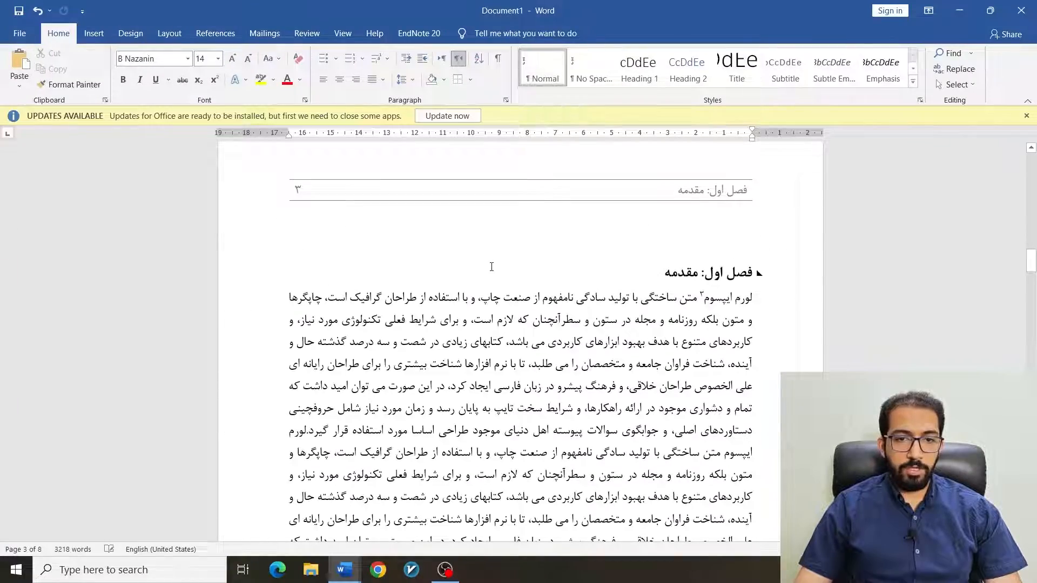
scroll(572, 324, "down", 6)
scroll(554, 331, "up", 10)
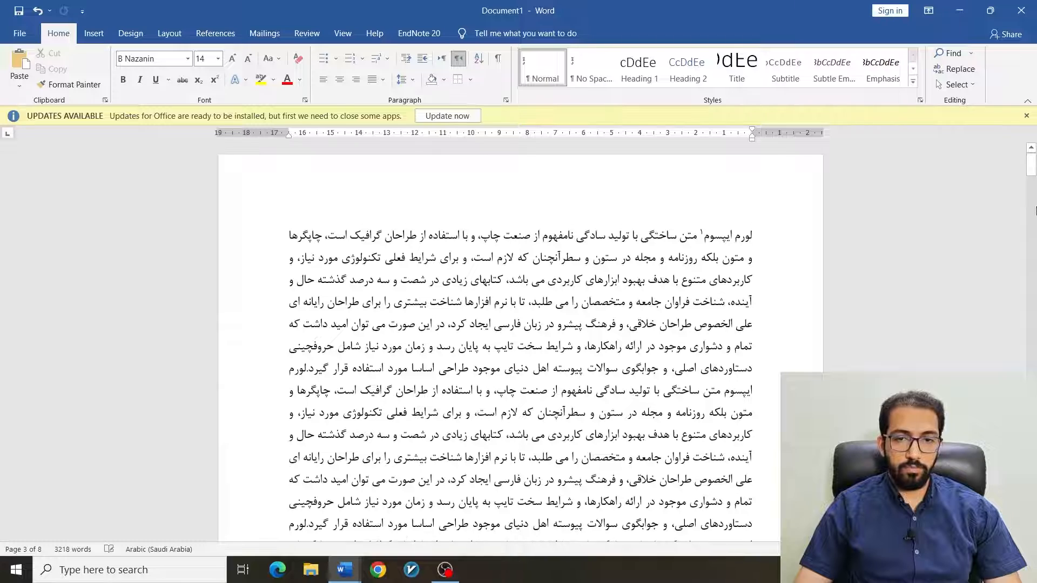
left_click_drag(1032, 168, 1031, 253)
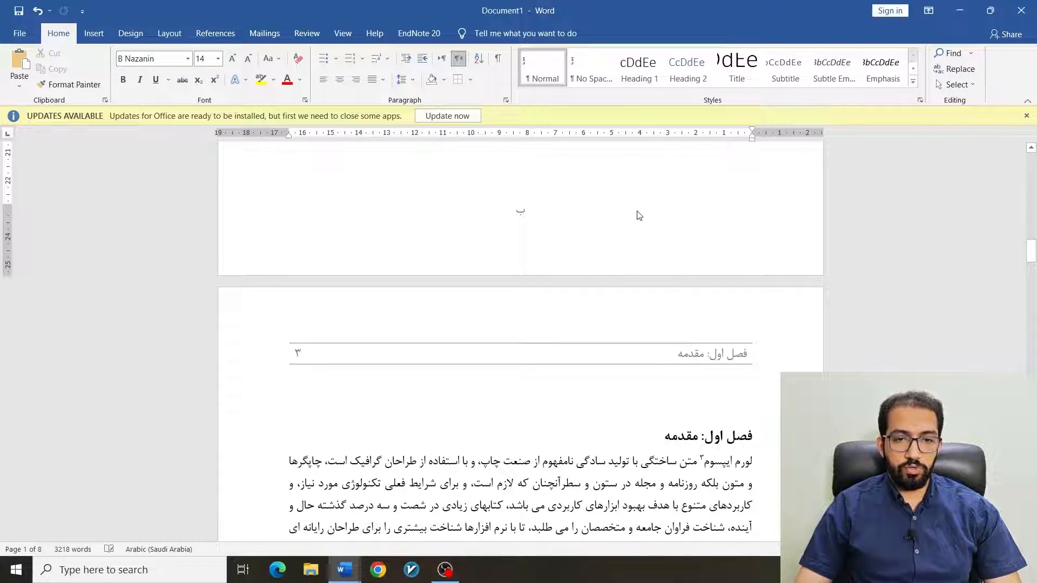
Set the page numbering of the Section 2 header to start at 1 and leave header editing.
double_click(293, 362)
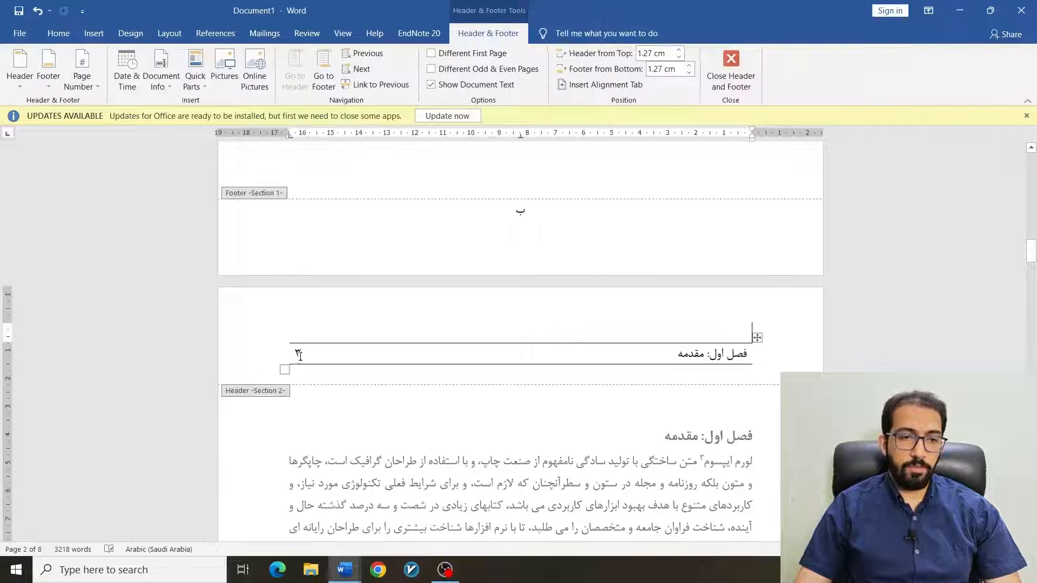
double_click(299, 353)
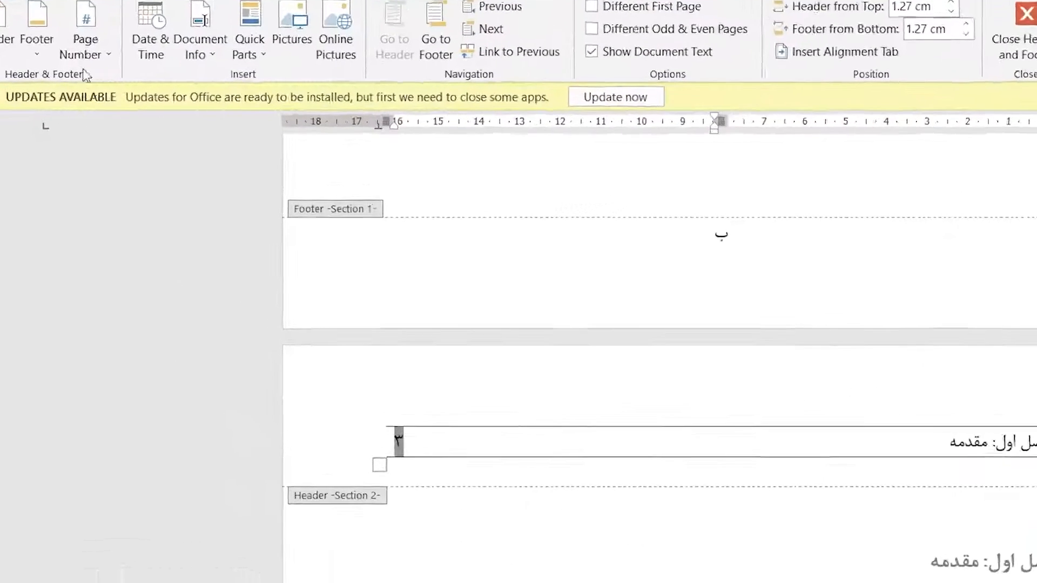
left_click(82, 81)
left_click(203, 175)
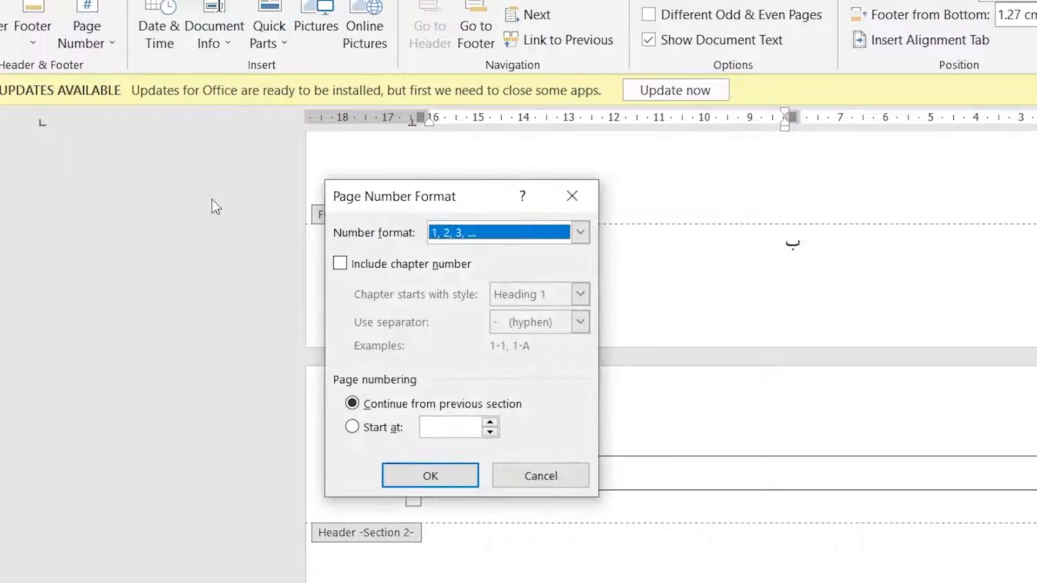
left_click(426, 425)
left_click(443, 435)
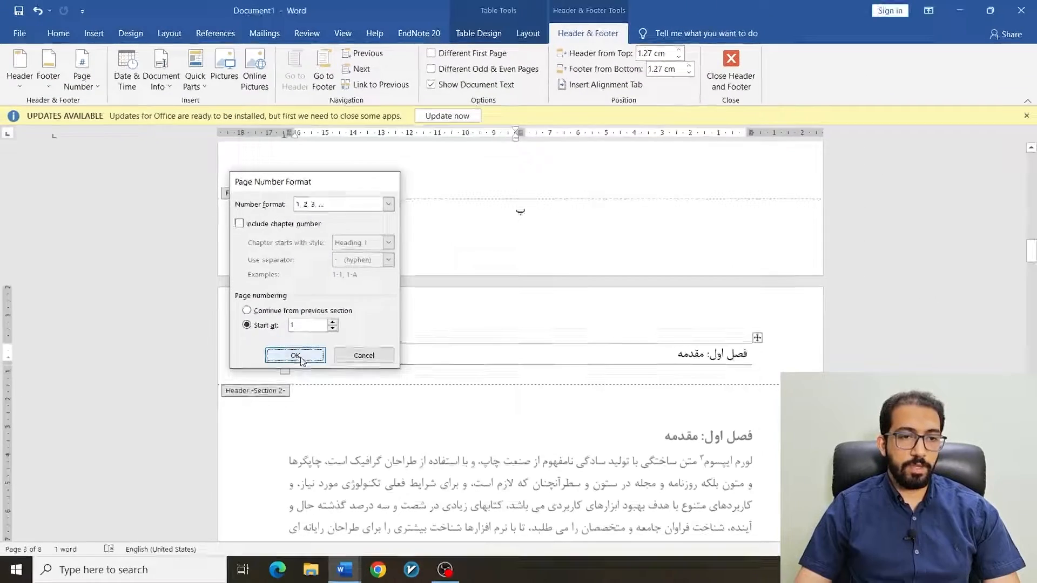
left_click(295, 355)
double_click(327, 372)
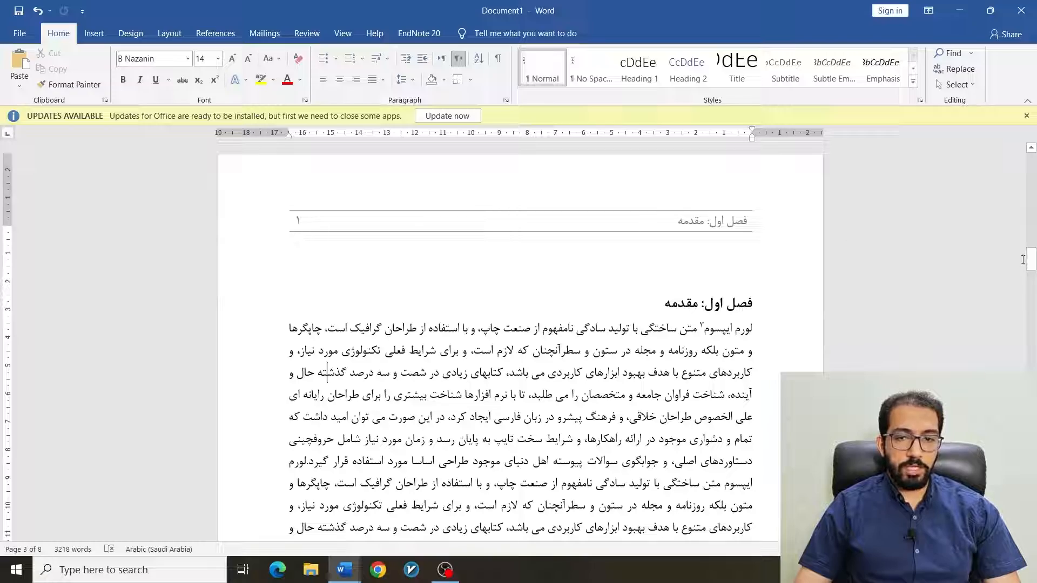
Check the page numbers in the chapter section's headers and footers through to the document's last page.
left_click_drag(1029, 261, 1032, 486)
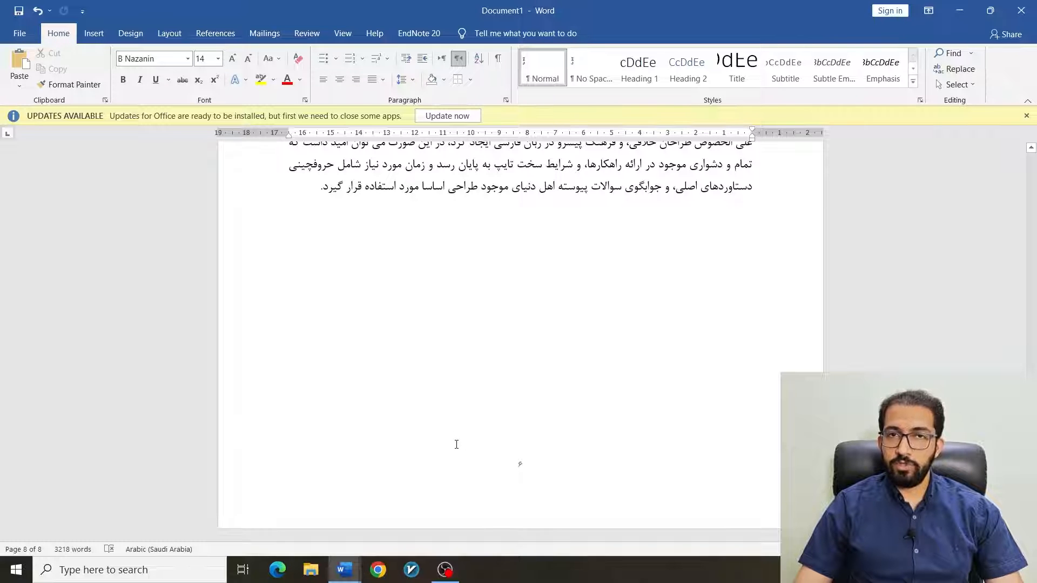
scroll(634, 294, "up", 12)
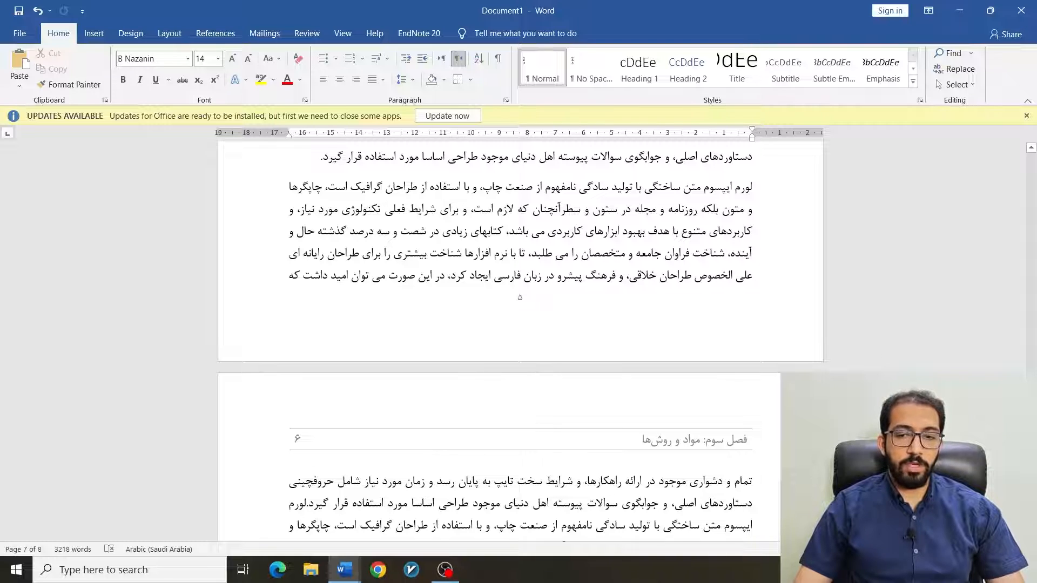
left_click_drag(1030, 476, 993, 291)
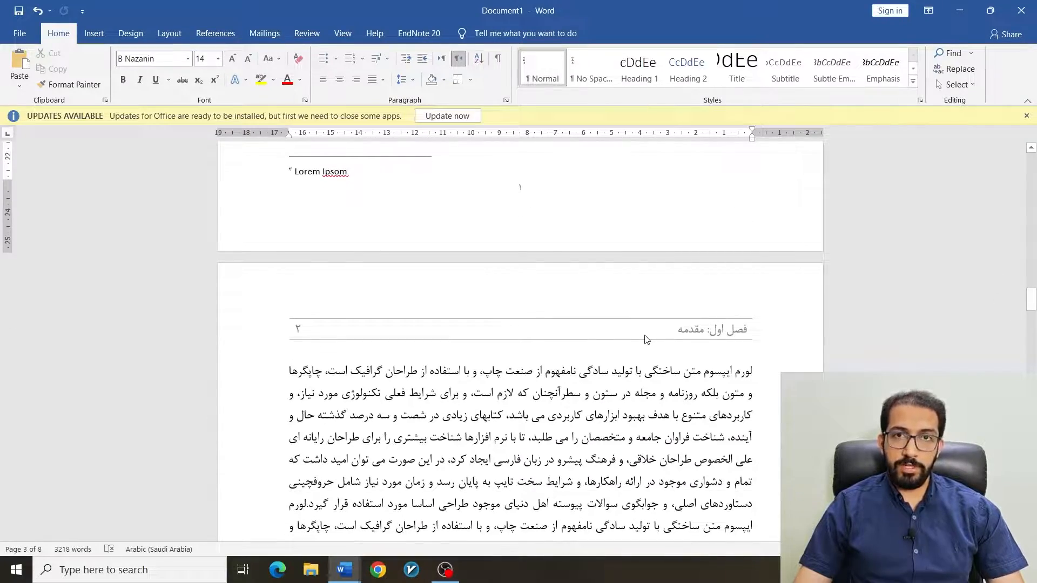
double_click(649, 337)
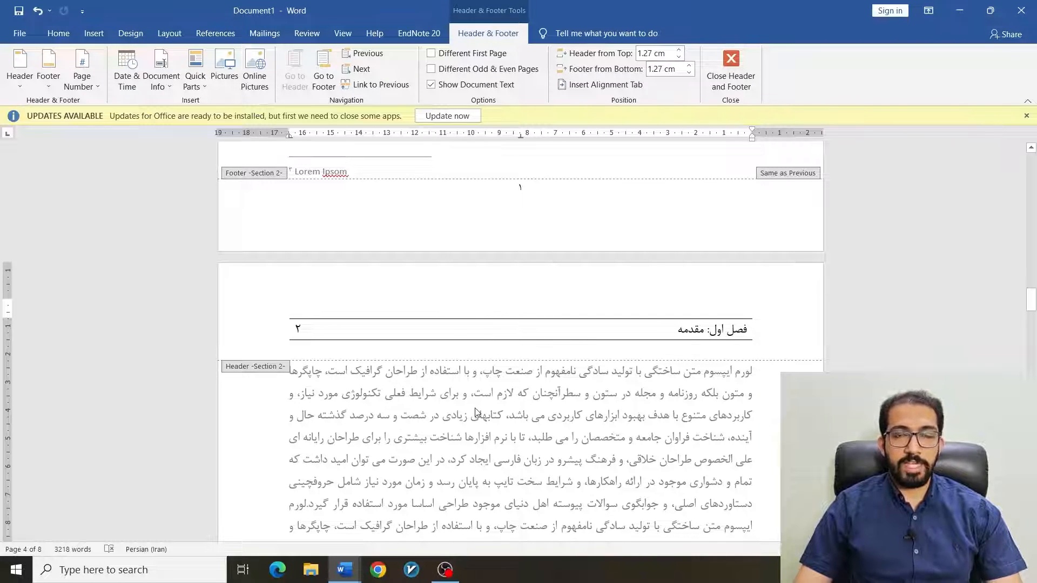
double_click(643, 370)
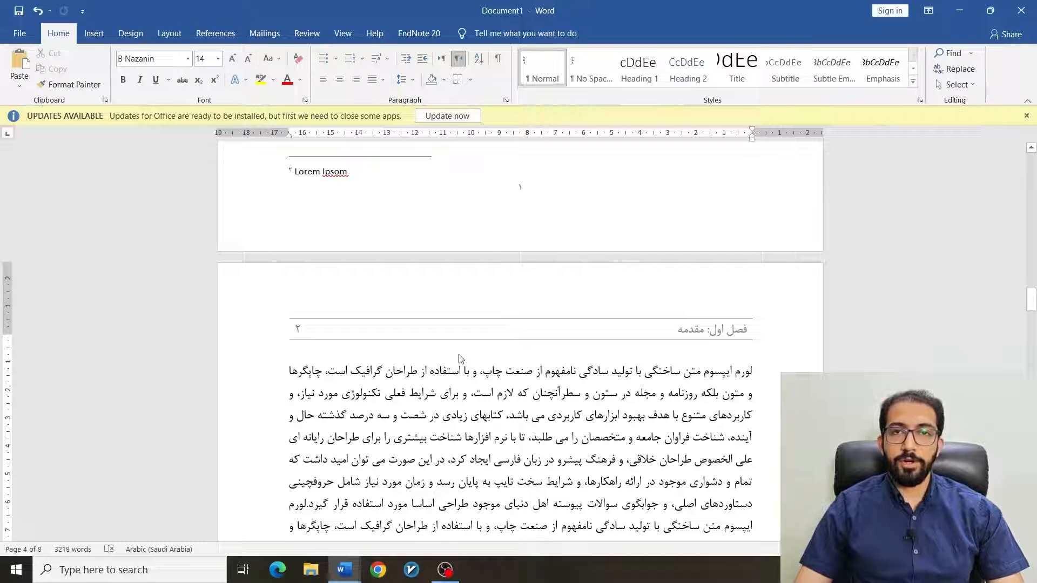